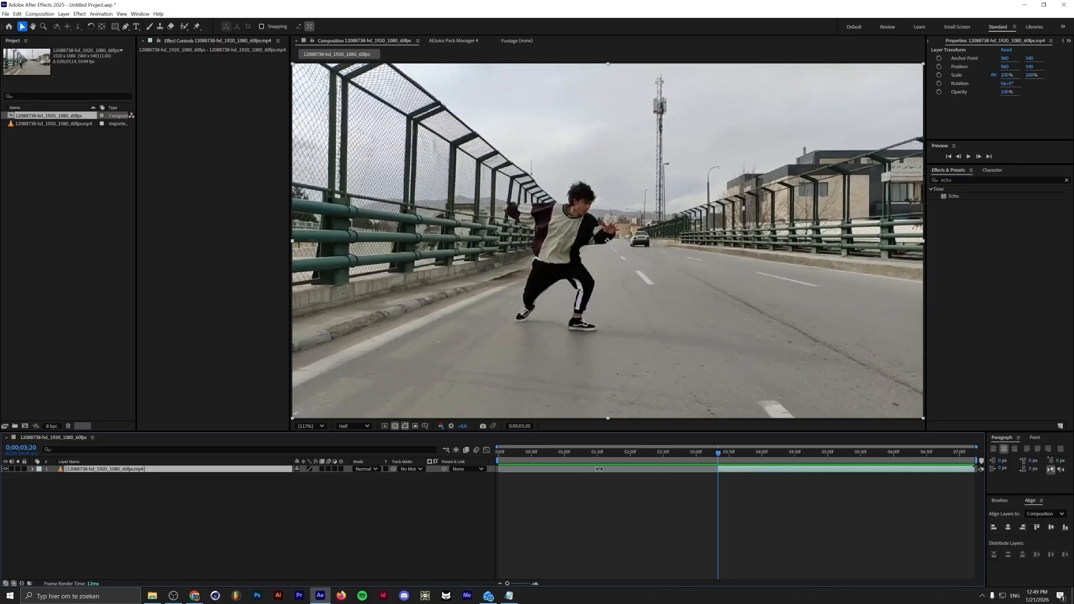
# Set the work area to end at 0;00;02;33 and return the playhead to the start
pyautogui.moveTo(638, 453); pyautogui.dragTo(454, 460)
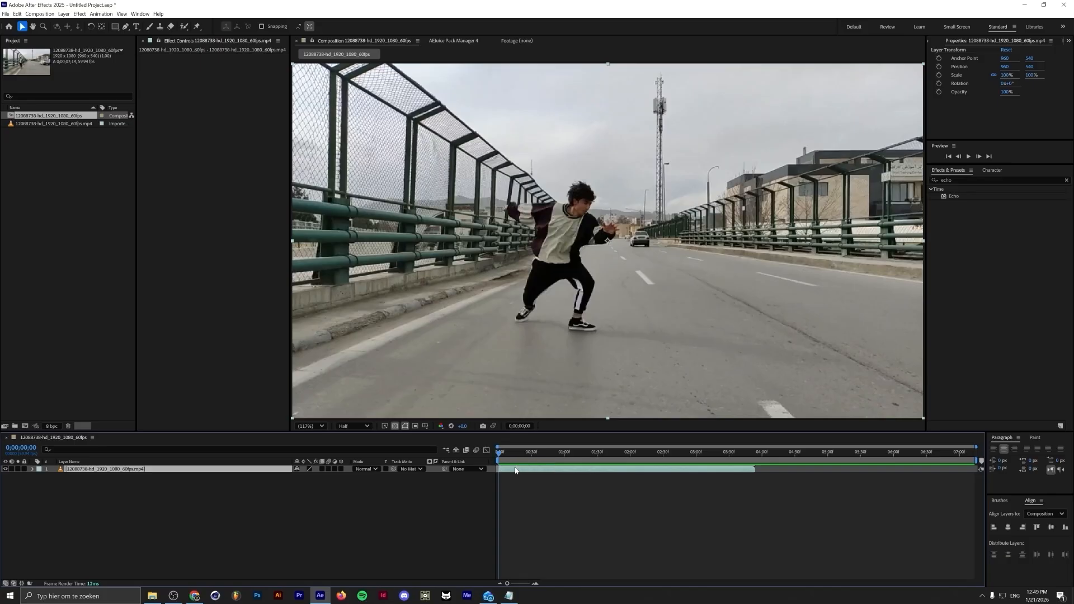
pyautogui.moveTo(500, 454); pyautogui.dragTo(666, 452)
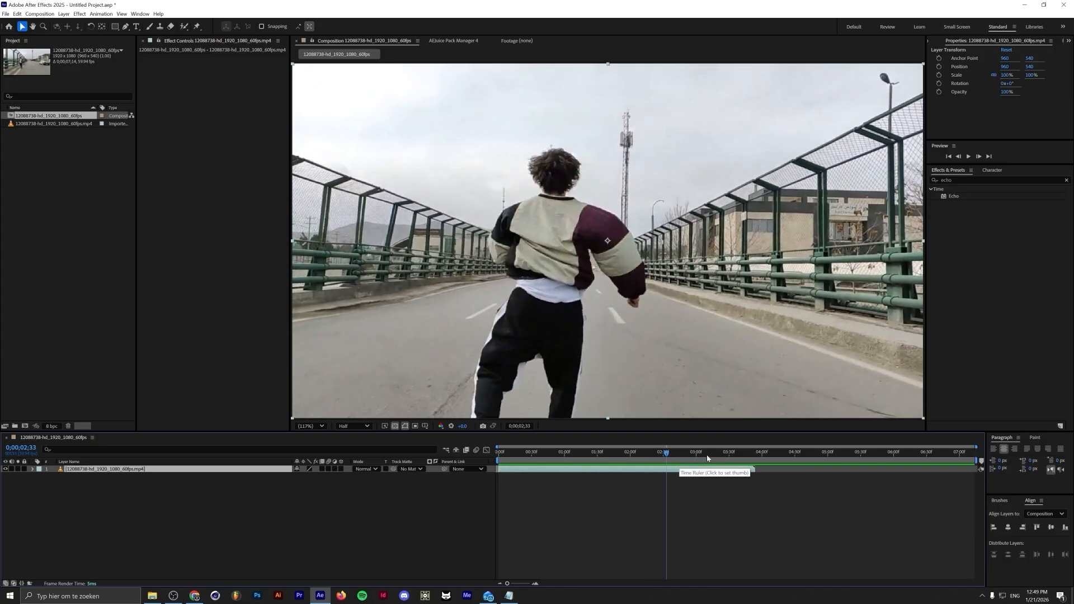
pyautogui.press('n')
pyautogui.press('Home')
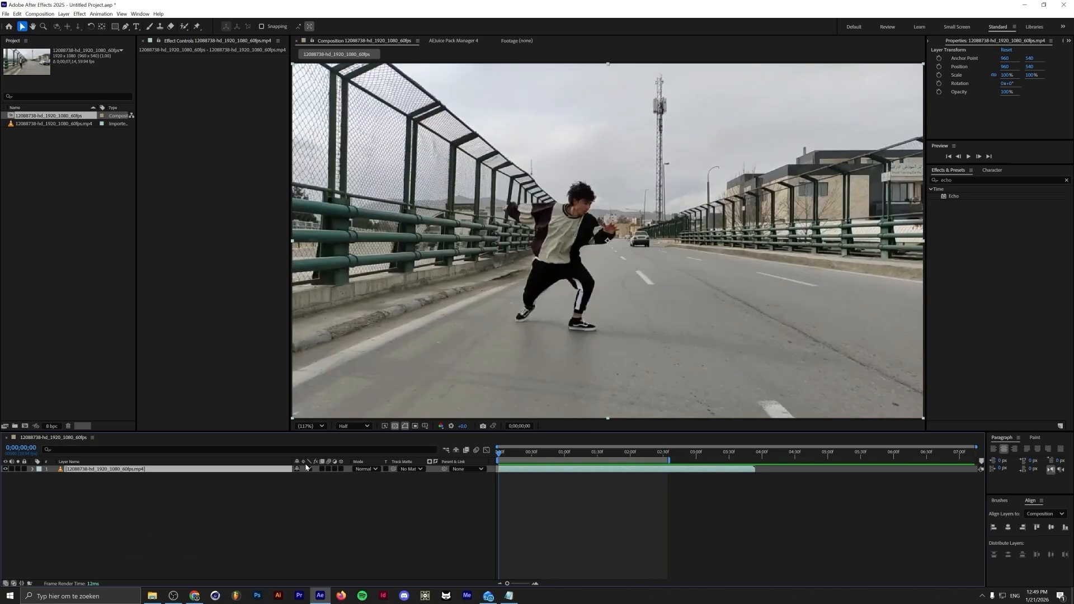
# Open the dancer clip at 0;00;01;05 in the layer viewer and paint Roto Brush strokes over the dancer's body
pyautogui.moveTo(503, 453); pyautogui.dragTo(570, 455)
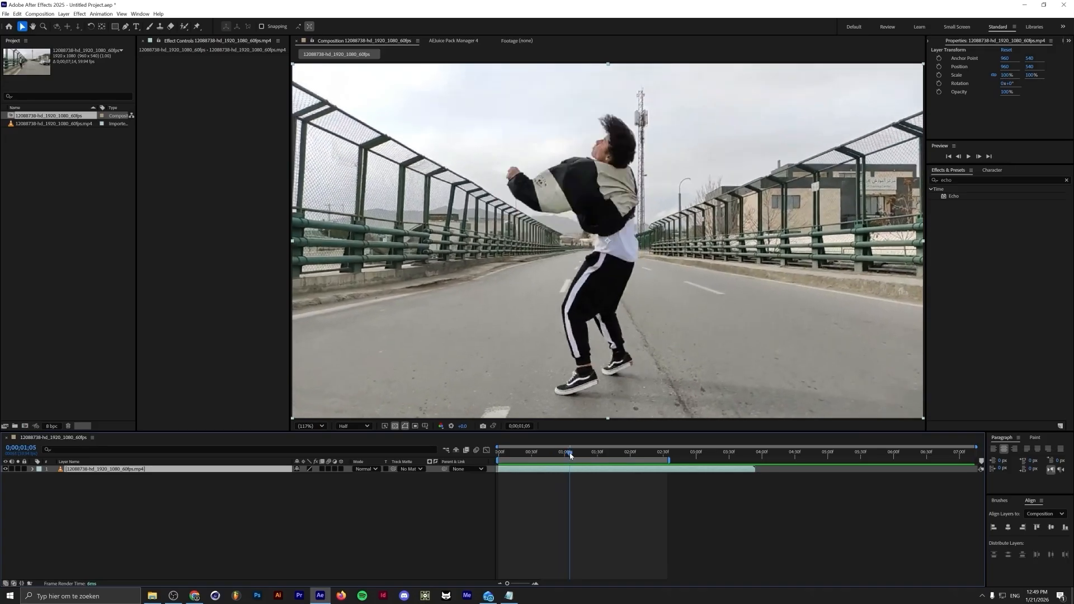
pyautogui.doubleClick(223, 470)
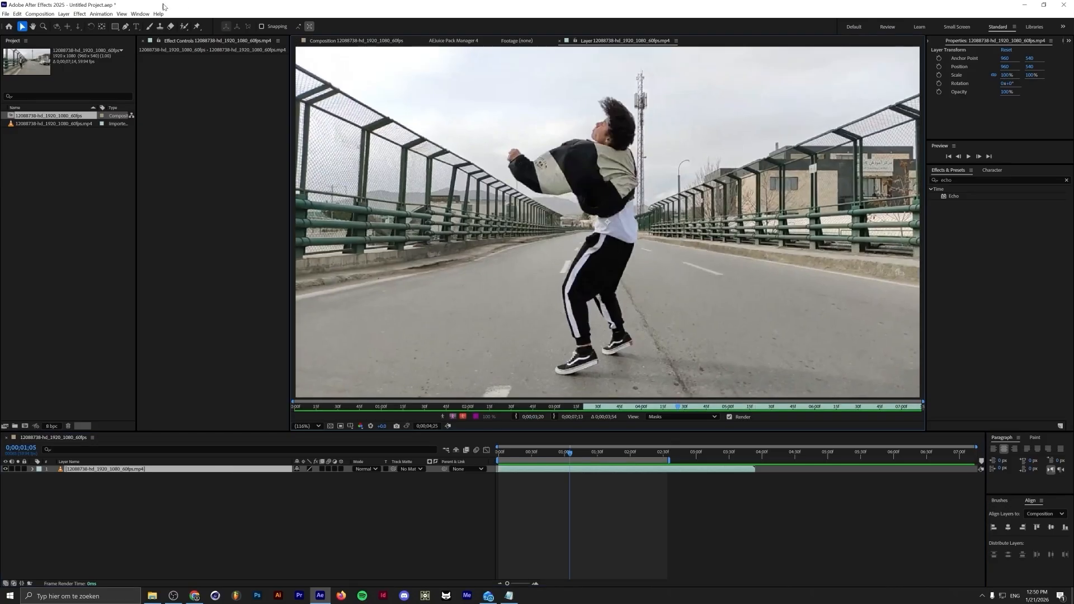
pyautogui.click(184, 27)
pyautogui.moveTo(514, 155)
pyautogui.mouseDown()
pyautogui.moveTo(597, 146)
pyautogui.moveTo(614, 117)
pyautogui.moveTo(626, 142)
pyautogui.mouseUp()
pyautogui.moveTo(630, 179)
pyautogui.mouseDown()
pyautogui.moveTo(620, 320)
pyautogui.moveTo(571, 305)
pyautogui.moveTo(590, 182)
pyautogui.mouseUp()
# Add Roto Brush strokes over the dancer's legs and shoes to complete the selection
pyautogui.scroll(2, 604, 360)
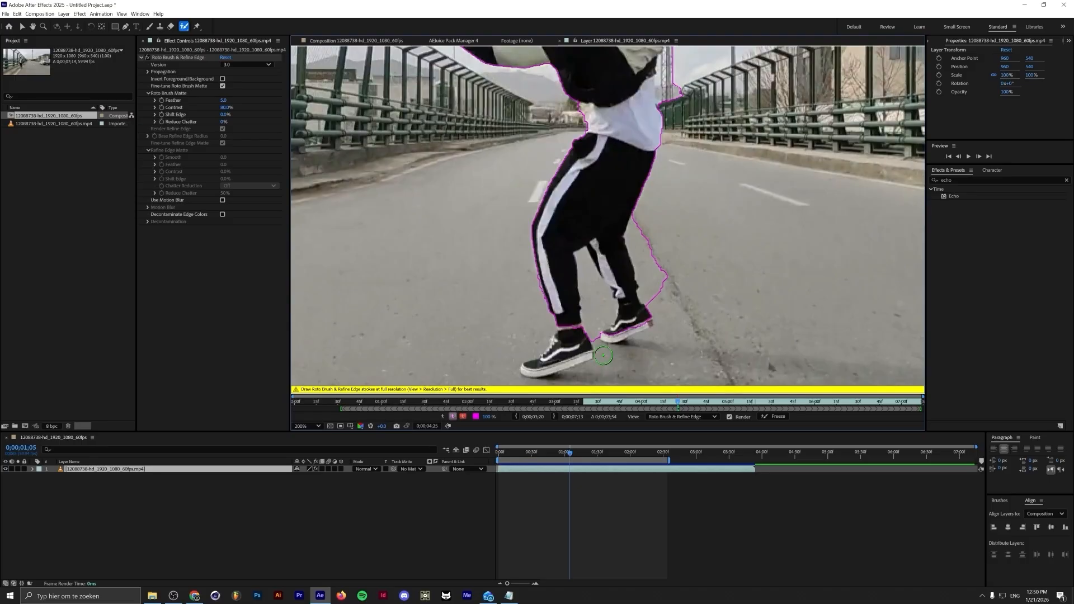
pyautogui.moveTo(538, 367)
pyautogui.mouseDown()
pyautogui.moveTo(570, 328)
pyautogui.moveTo(581, 361)
pyautogui.moveTo(554, 366)
pyautogui.mouseUp()
pyautogui.moveTo(656, 302)
pyautogui.mouseDown()
pyautogui.moveTo(638, 228)
pyautogui.moveTo(647, 221)
pyautogui.moveTo(691, 283)
pyautogui.mouseUp()
pyautogui.moveTo(594, 336)
pyautogui.mouseDown()
pyautogui.moveTo(584, 274)
pyautogui.moveTo(607, 294)
pyautogui.moveTo(597, 317)
pyautogui.moveTo(632, 327)
pyautogui.mouseUp()
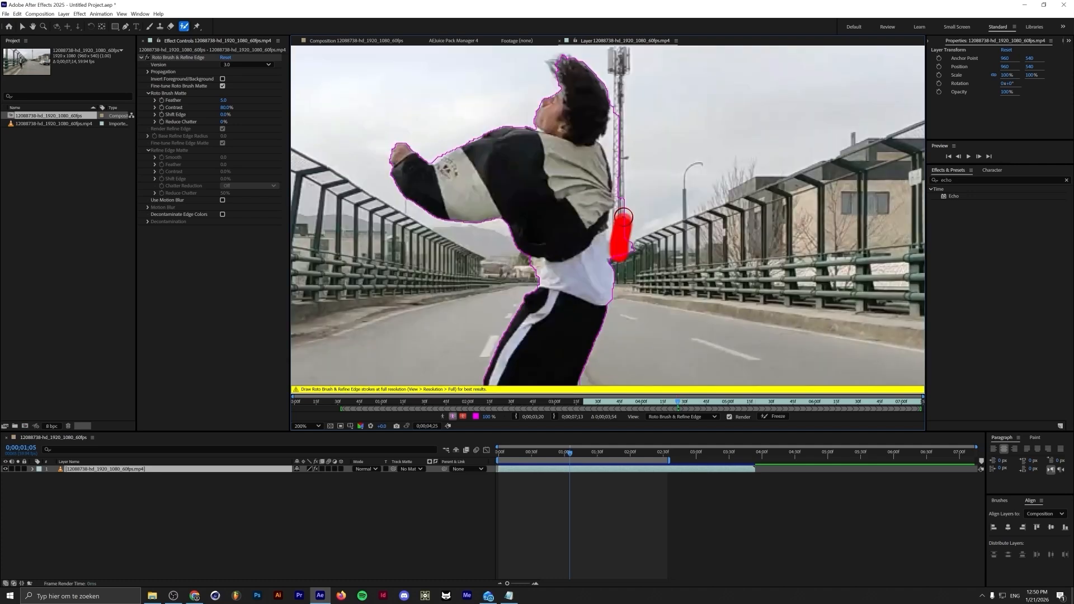
pyautogui.moveTo(623, 213)
pyautogui.mouseDown()
pyautogui.moveTo(622, 193)
pyautogui.moveTo(626, 215)
pyautogui.mouseUp()
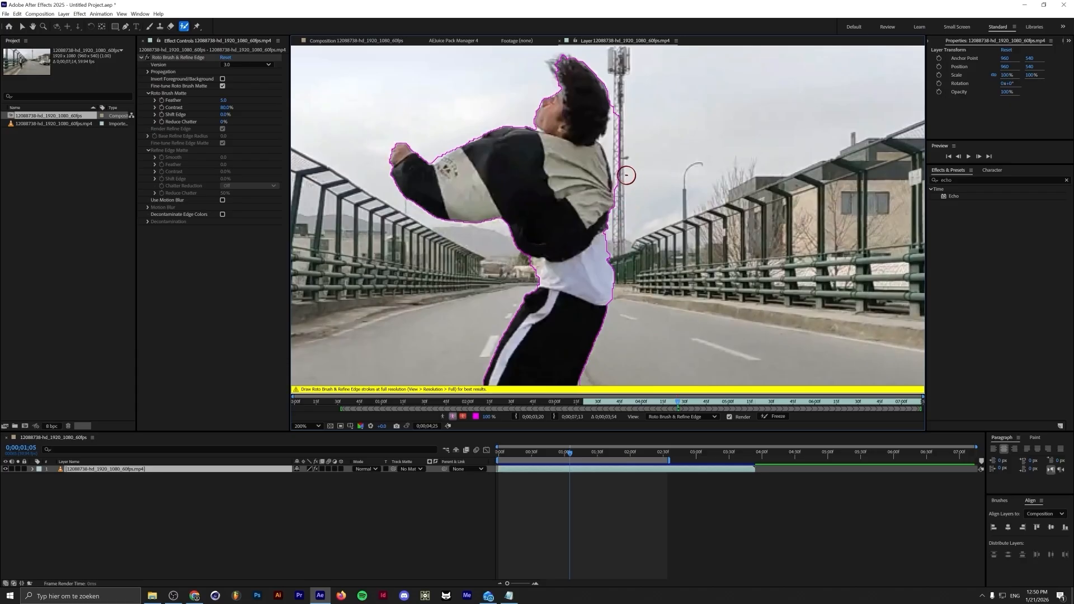
pyautogui.scroll(-3, 505, 289)
pyautogui.scroll(-1, 502, 284)
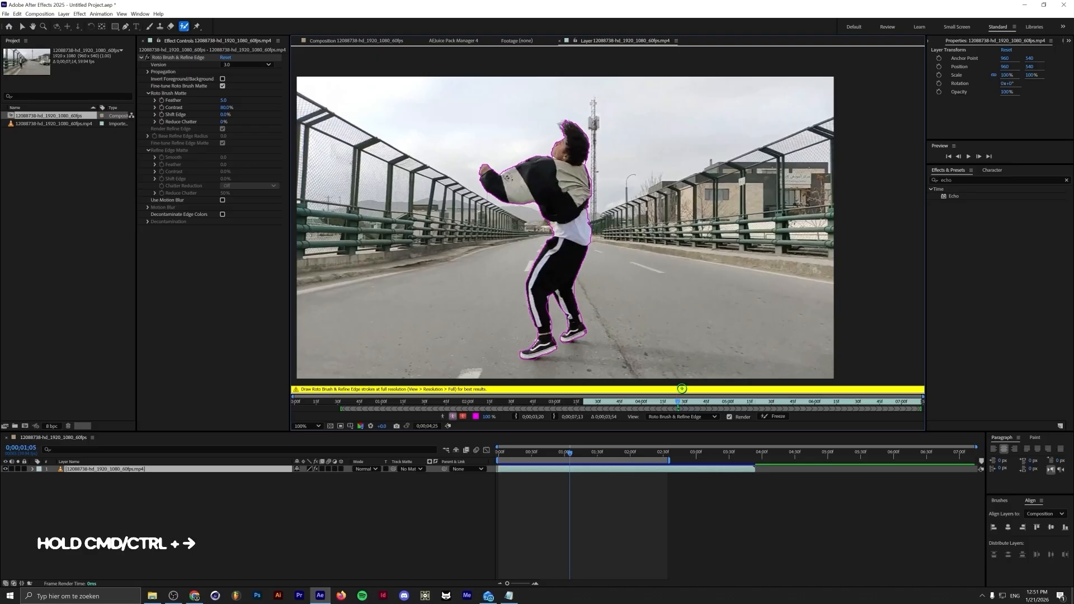
# Step forward frame by frame through the clip to propagate the Roto Brush segmentation
pyautogui.hotkey('ctrl', 'Right')
pyautogui.hotkey('ctrl', 'Right')
pyautogui.hotkey('ctrl', 'Right')
pyautogui.hotkey('ctrl', 'Right')
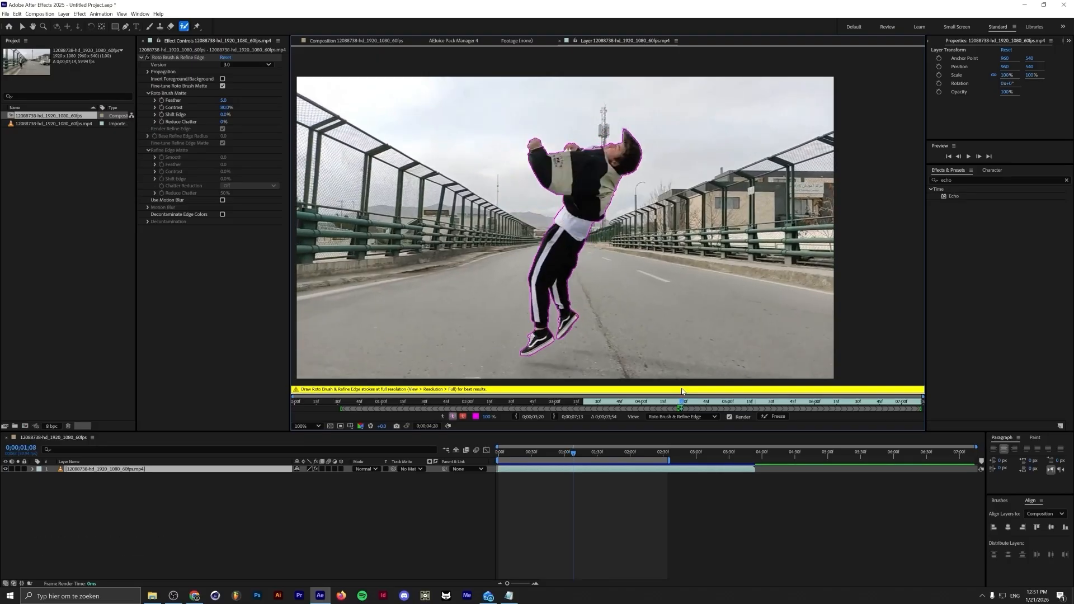
pyautogui.hotkey('ctrl', 'Right')
pyautogui.hotkey('ctrl', 'Right')
pyautogui.hotkey('ctrl', 'Right')
pyautogui.hotkey('ctrl', 'Right')
pyautogui.hotkey('ctrl', 'Right')
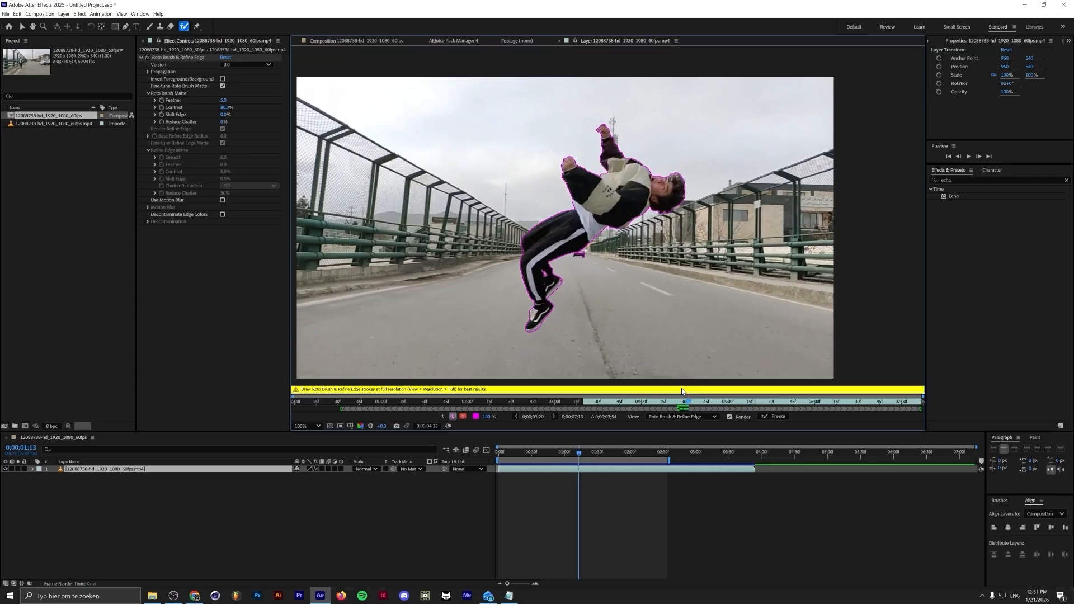
pyautogui.hotkey('ctrl', 'Right')
pyautogui.hotkey('ctrl', 'Right')
pyautogui.hotkey('ctrl', 'Right')
pyautogui.hotkey('ctrl', 'Right')
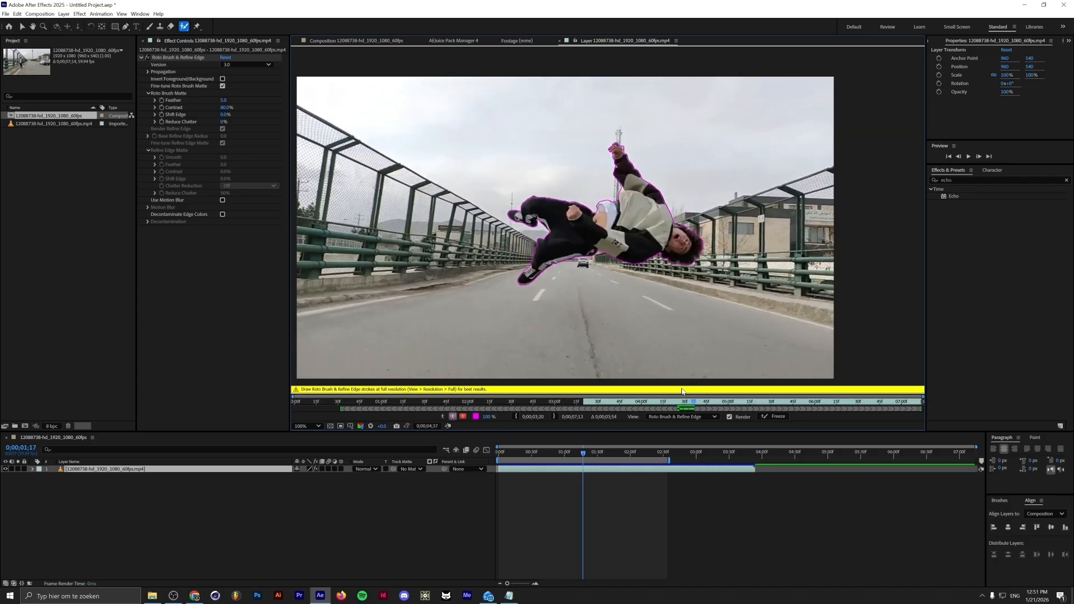
pyautogui.hotkey('ctrl', 'Right')
pyautogui.hotkey('ctrl', 'Right')
pyautogui.hotkey('ctrl', 'Right')
pyautogui.hotkey('ctrl', 'Right')
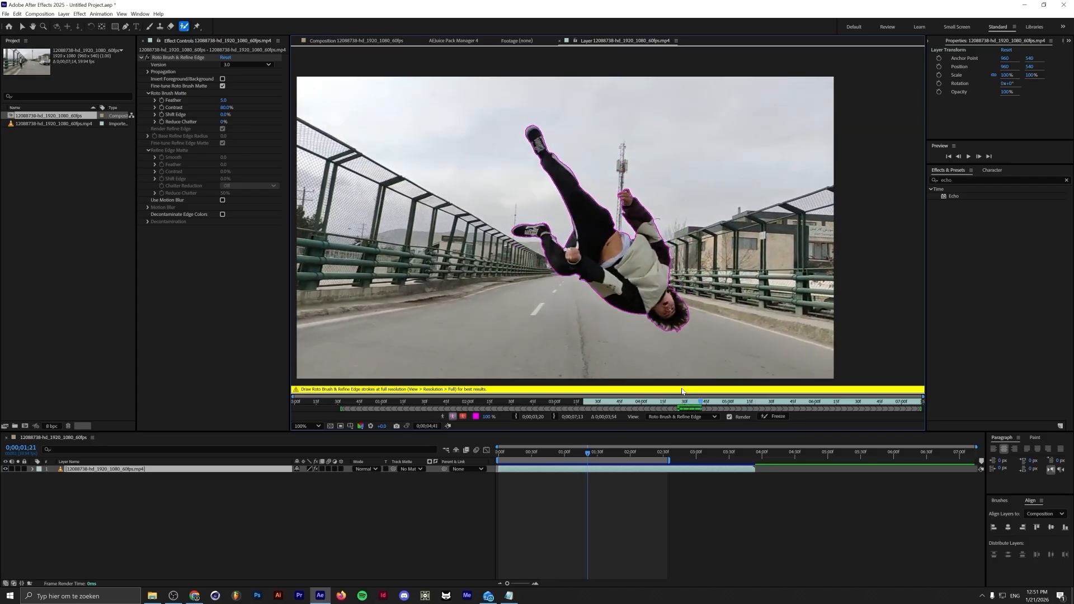
pyautogui.hotkey('ctrl', 'Right')
pyautogui.hotkey('ctrl', 'Right')
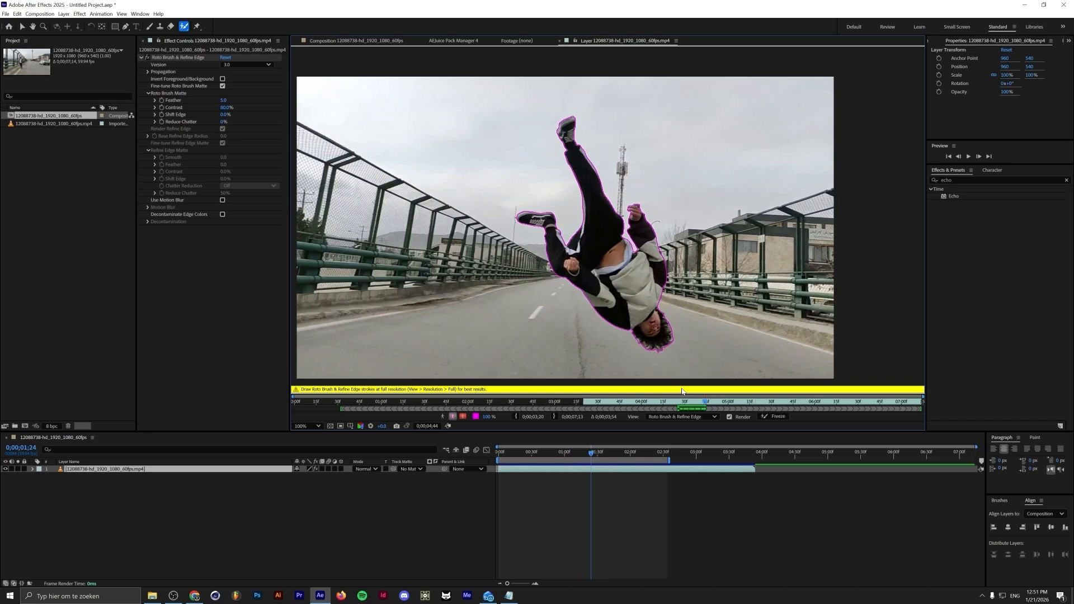
pyautogui.hotkey('ctrl', 'Right')
pyautogui.hotkey('ctrl', 'Right')
pyautogui.hotkey('ctrl', 'Right')
pyautogui.hotkey('ctrl', 'Right')
pyautogui.hotkey('ctrl', 'Right')
pyautogui.hotkey('ctrl', 'Right')
pyautogui.hotkey('ctrl', 'Right')
pyautogui.hotkey('ctrl', 'Right')
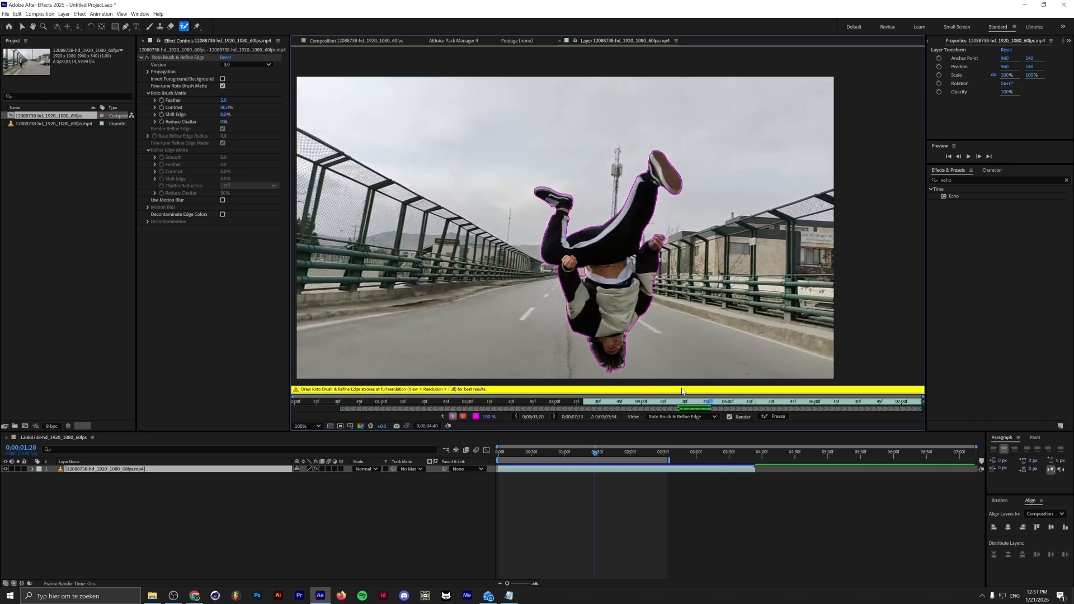
pyautogui.hotkey('ctrl', 'Right')
pyautogui.hotkey('ctrl', 'Right')
pyautogui.hotkey('ctrl', 'Right')
pyautogui.hotkey('ctrl', 'Right')
pyautogui.hotkey('ctrl', 'Right')
pyautogui.hotkey('ctrl', 'Right')
pyautogui.hotkey('ctrl', 'Right')
pyautogui.hotkey('ctrl', 'Right')
pyautogui.hotkey('ctrl', 'Right')
pyautogui.hotkey('ctrl', 'Right')
pyautogui.hotkey('ctrl', 'Right')
pyautogui.hotkey('ctrl', 'Right')
pyautogui.hotkey('ctrl', 'Right')
pyautogui.hotkey('ctrl', 'Right')
pyautogui.hotkey('ctrl', 'Right')
pyautogui.hotkey('ctrl', 'Right')
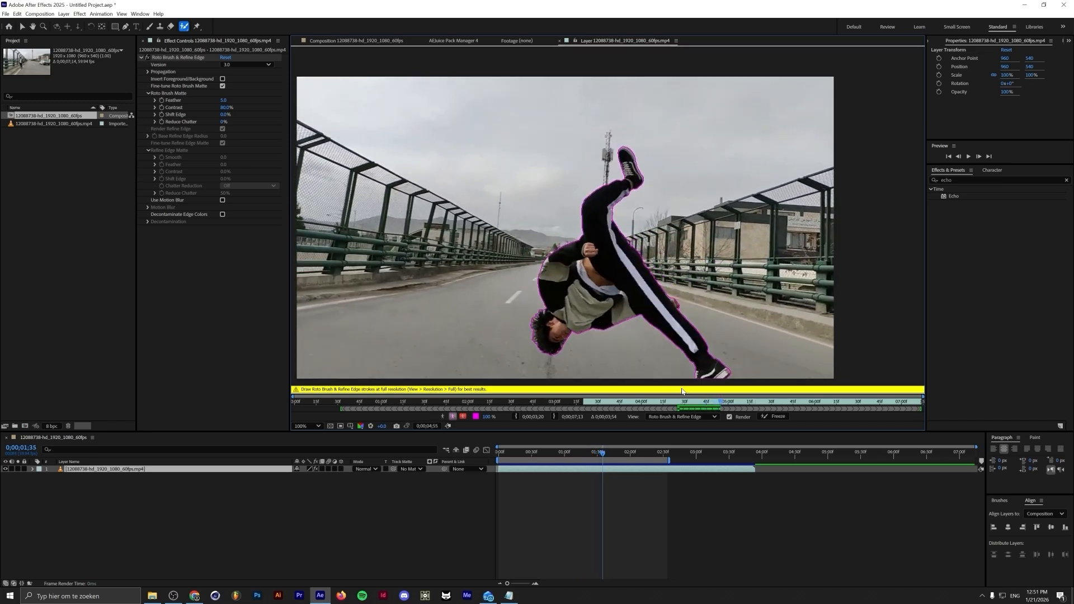
# Freeze the Roto Brush propagation and preview the cut-out dancer in the composition
pyautogui.click(776, 416)
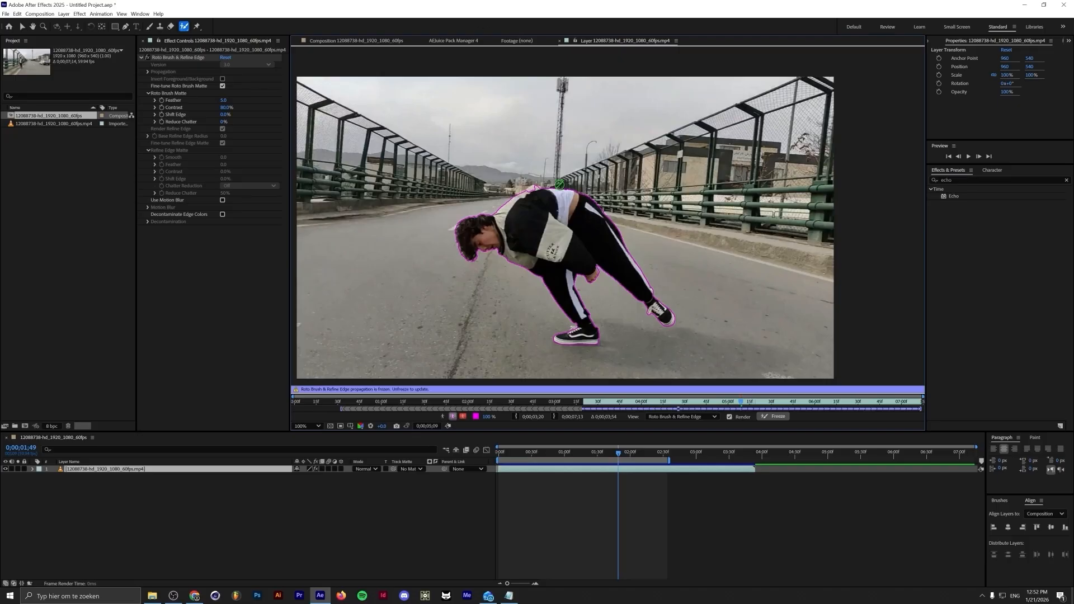
pyautogui.click(347, 41)
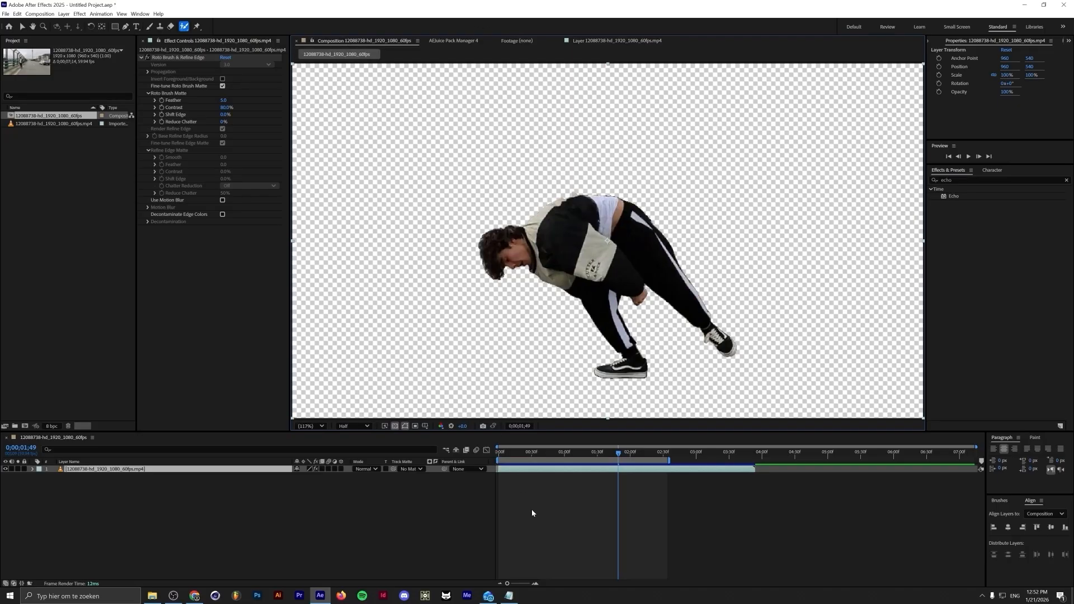
pyautogui.press('space')
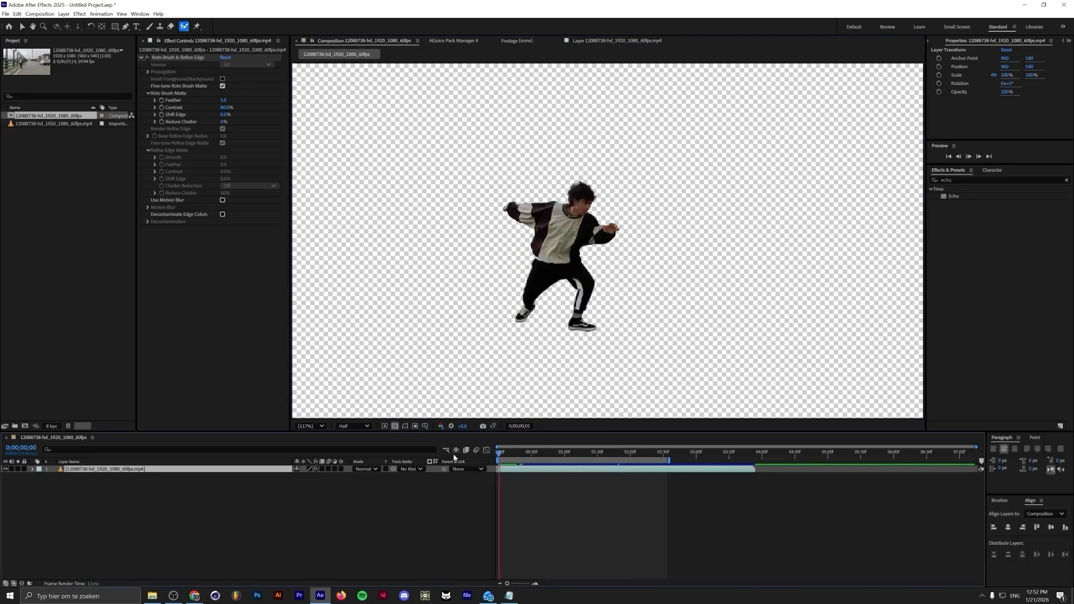
pyautogui.press('space')
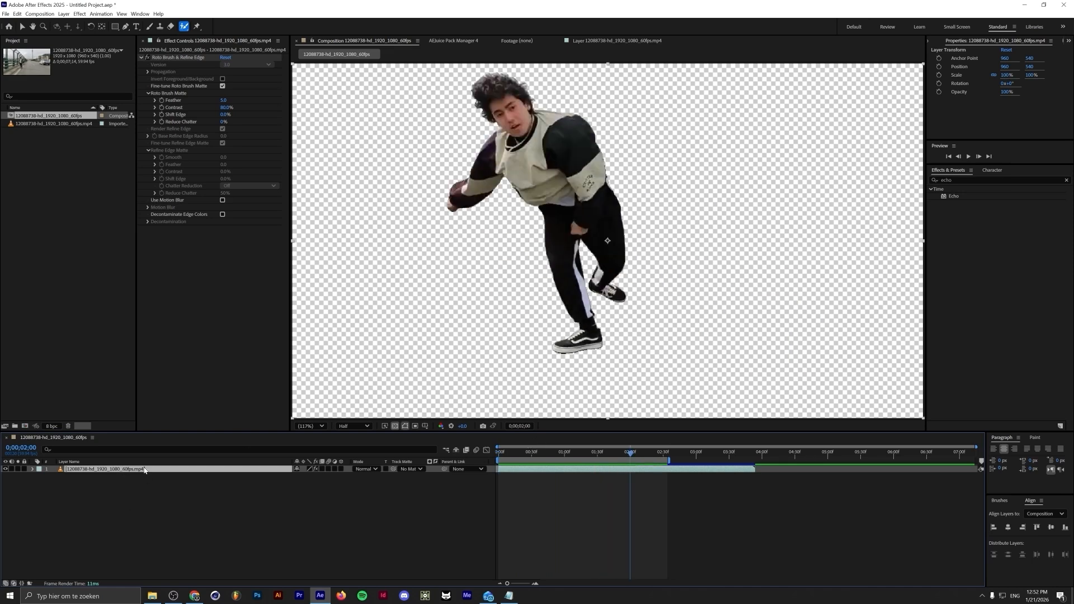
# Rename the dancer layer Transparent
pyautogui.press('Return')
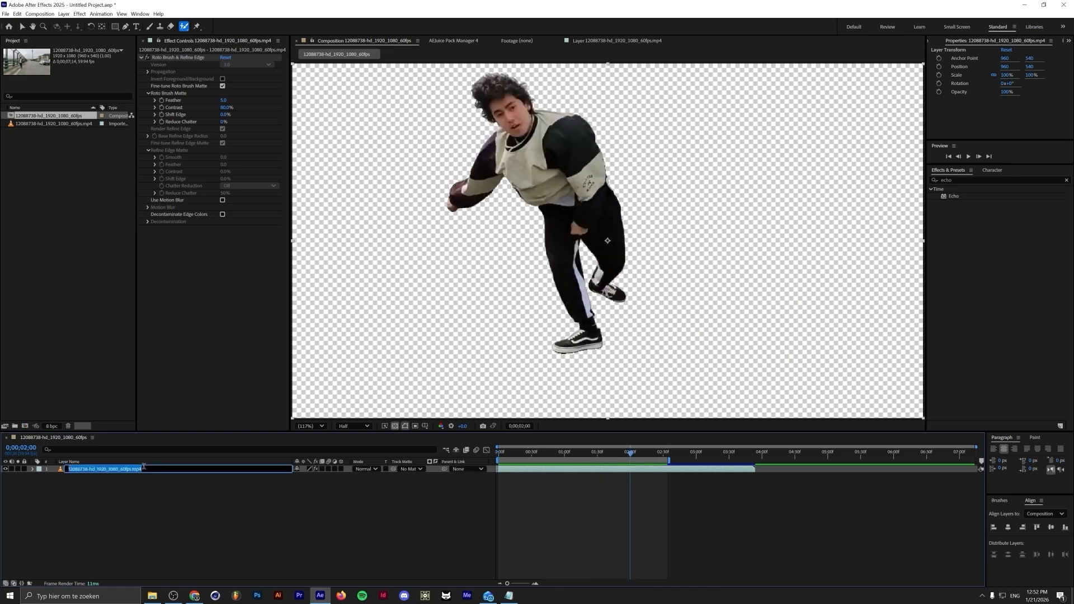
pyautogui.write('Transparen')
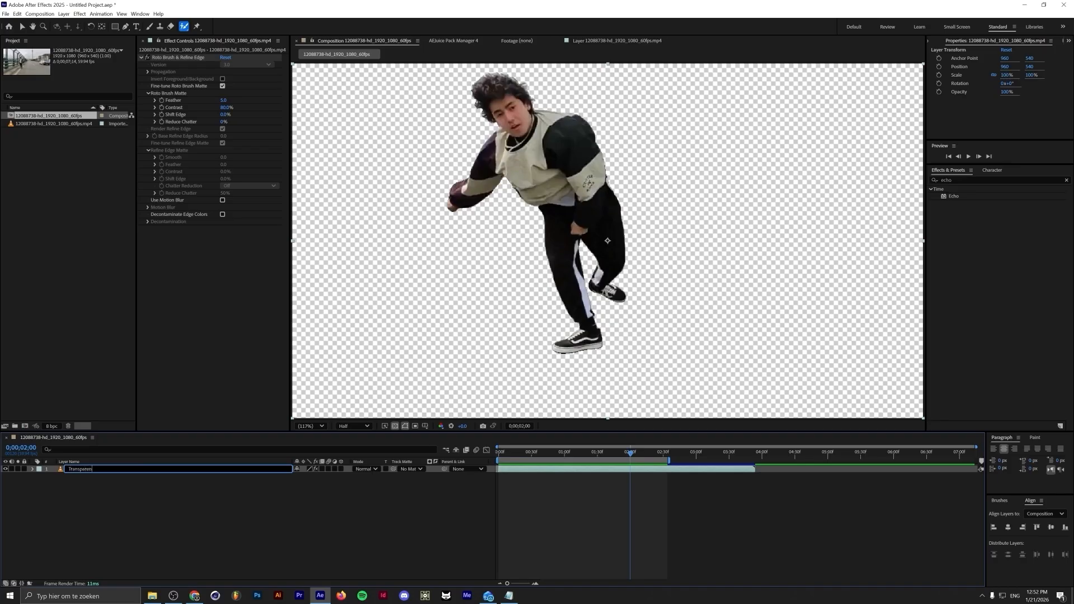
pyautogui.write('t')
pyautogui.press('Return')
# Duplicate the Transparent layer and name the copy Background
pyautogui.hotkey('ctrl', 'd')
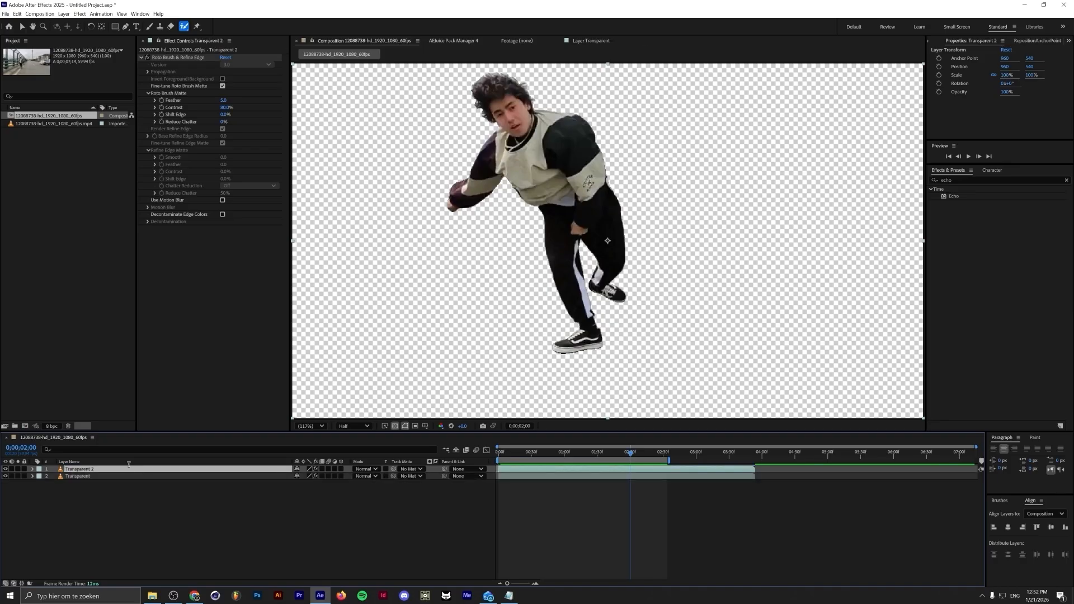
pyautogui.press('Return')
pyautogui.write('Background')
pyautogui.press('Return')
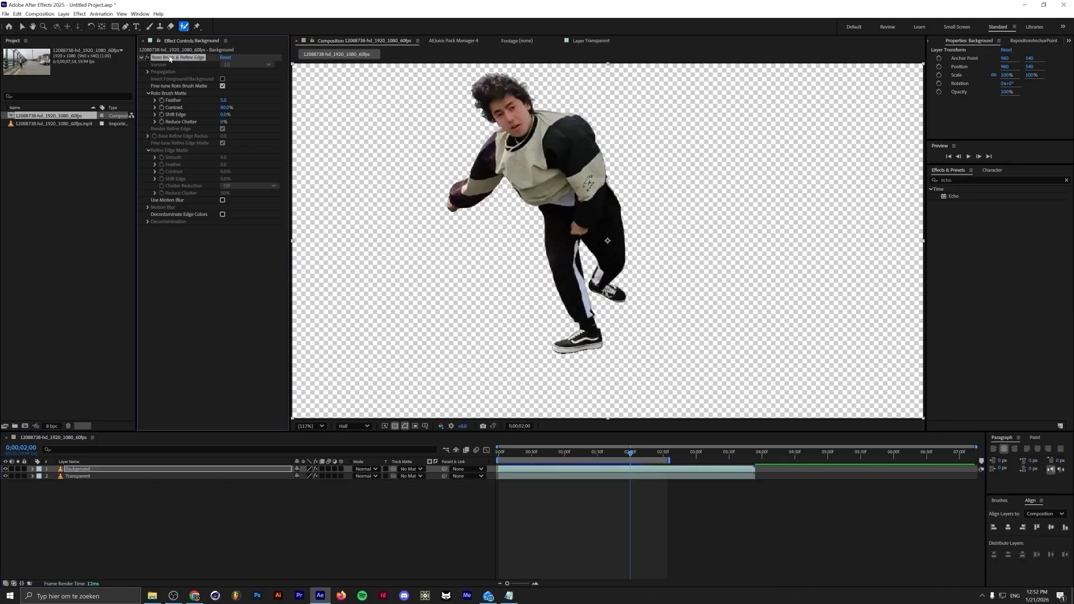
# Remove the Roto Brush effect from the Background layer and move it beneath the Transparent layer
pyautogui.press('Delete')
pyautogui.moveTo(112, 470); pyautogui.dragTo(113, 482)
pyautogui.hotkey('alt', 'Tab')
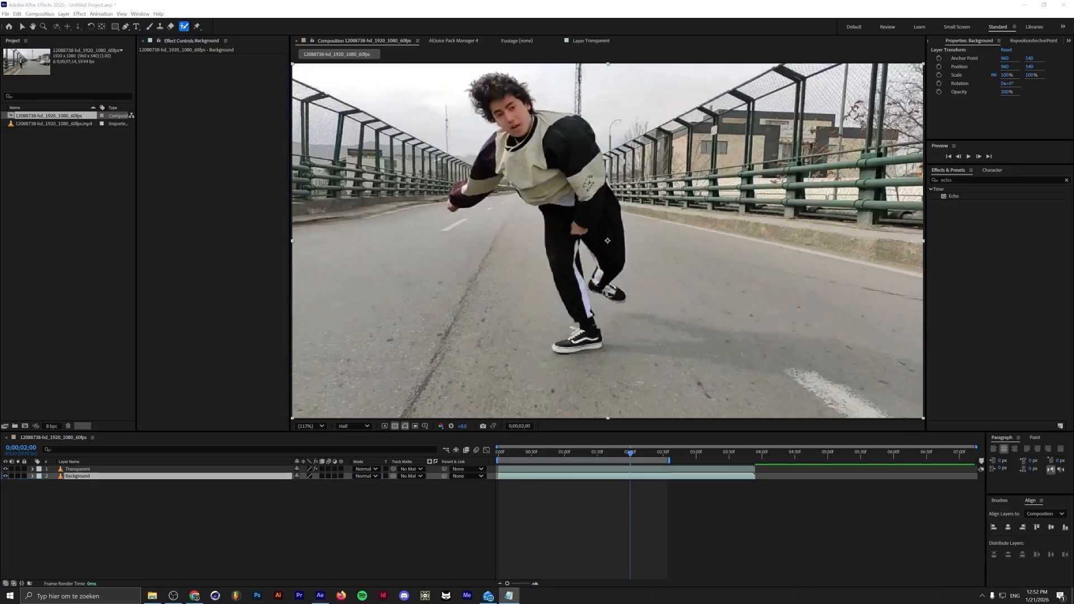
# Add a Stroke layer style to the Transparent layer
pyautogui.moveTo(559, 451); pyautogui.dragTo(583, 453)
pyautogui.click(77, 469)
pyautogui.click(64, 13)
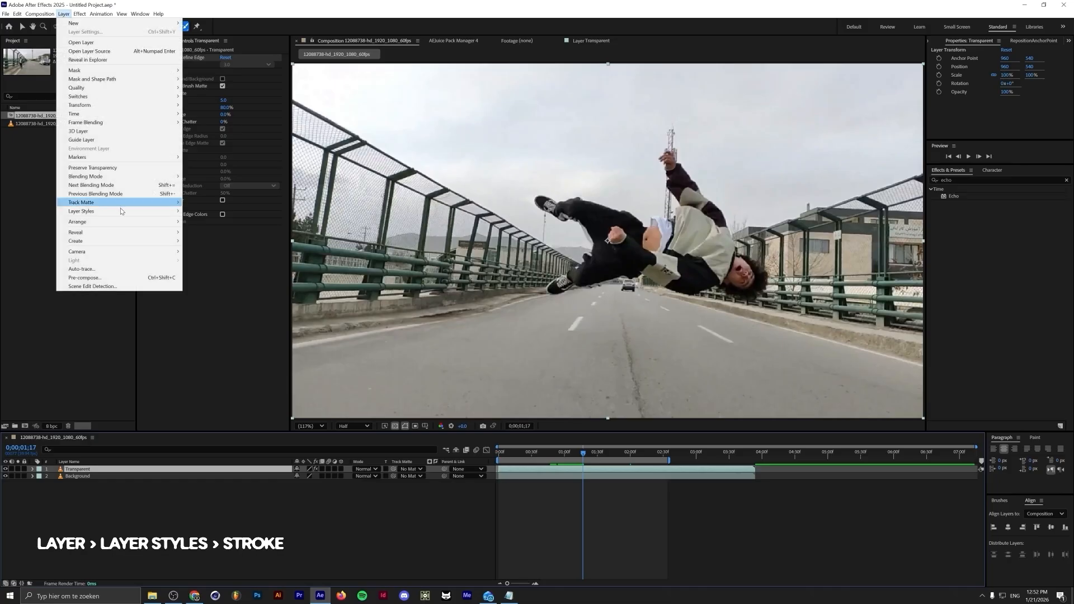
pyautogui.moveTo(140, 211)
pyautogui.click(200, 308)
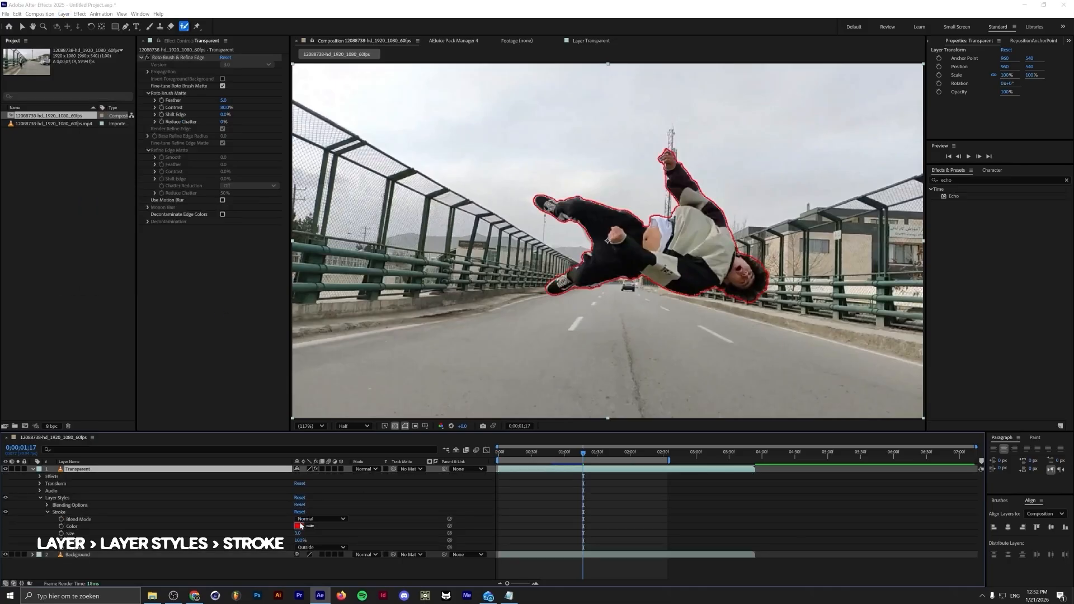
# Set the stroke colour to yellow
pyautogui.click(299, 525)
pyautogui.moveTo(559, 343); pyautogui.dragTo(558, 335)
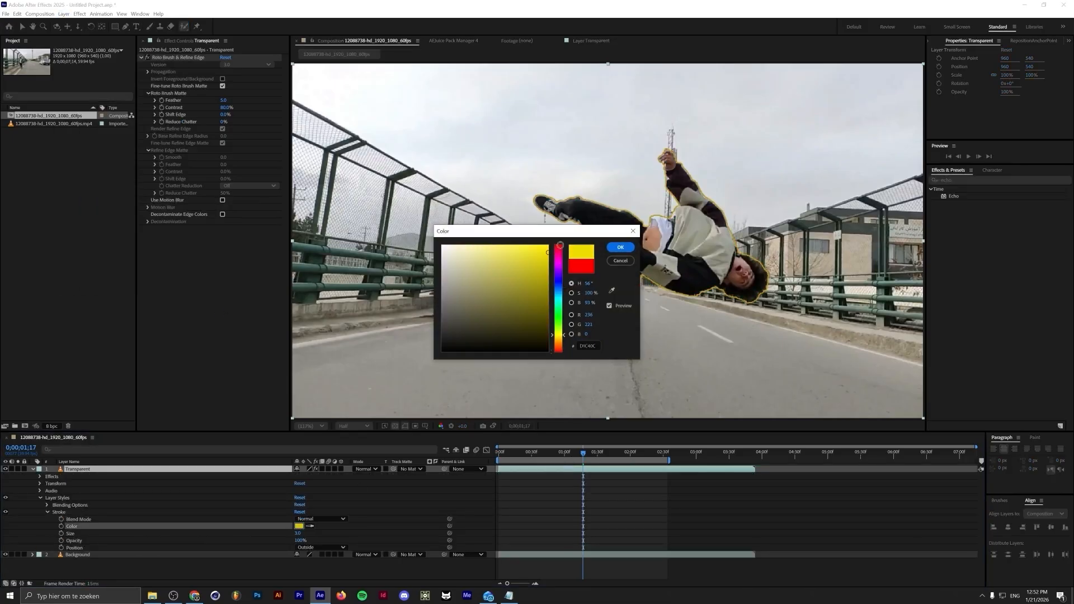
pyautogui.click(618, 250)
# Set the stroke size to 7.6
pyautogui.moveTo(298, 533); pyautogui.dragTo(323, 534)
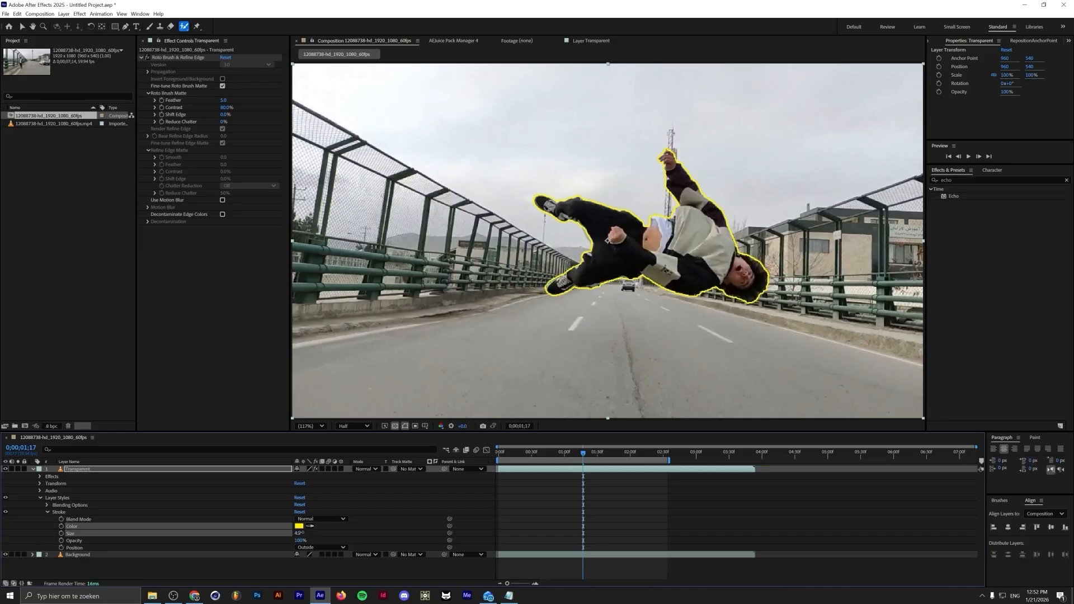
pyautogui.moveTo(501, 471); pyautogui.dragTo(582, 467)
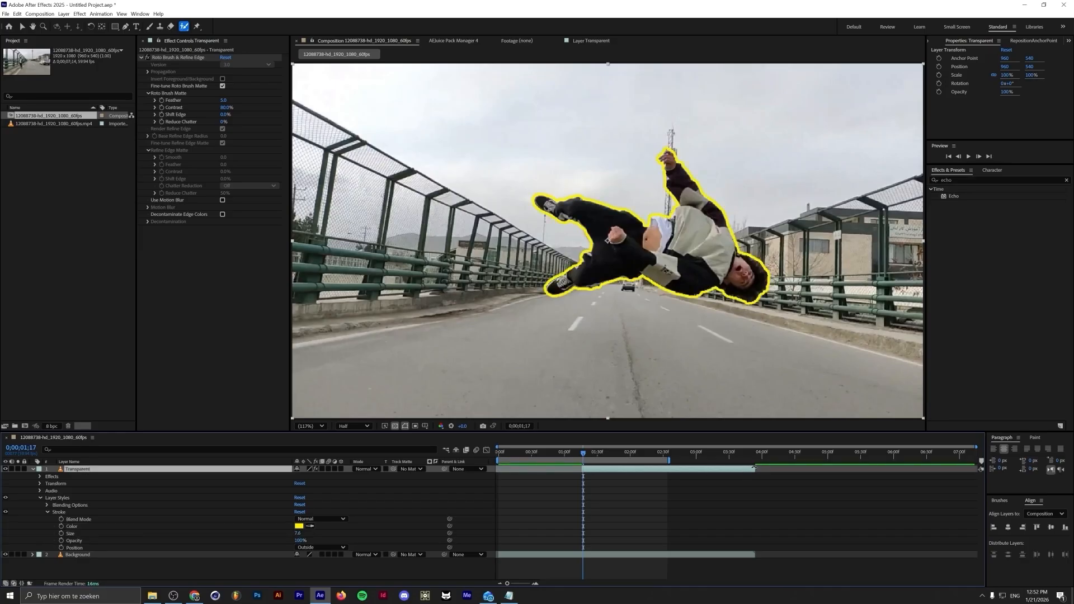
# Preview the outlined dancer animation and return the playhead to the start
pyautogui.click(600, 453)
pyautogui.moveTo(601, 456); pyautogui.dragTo(589, 454)
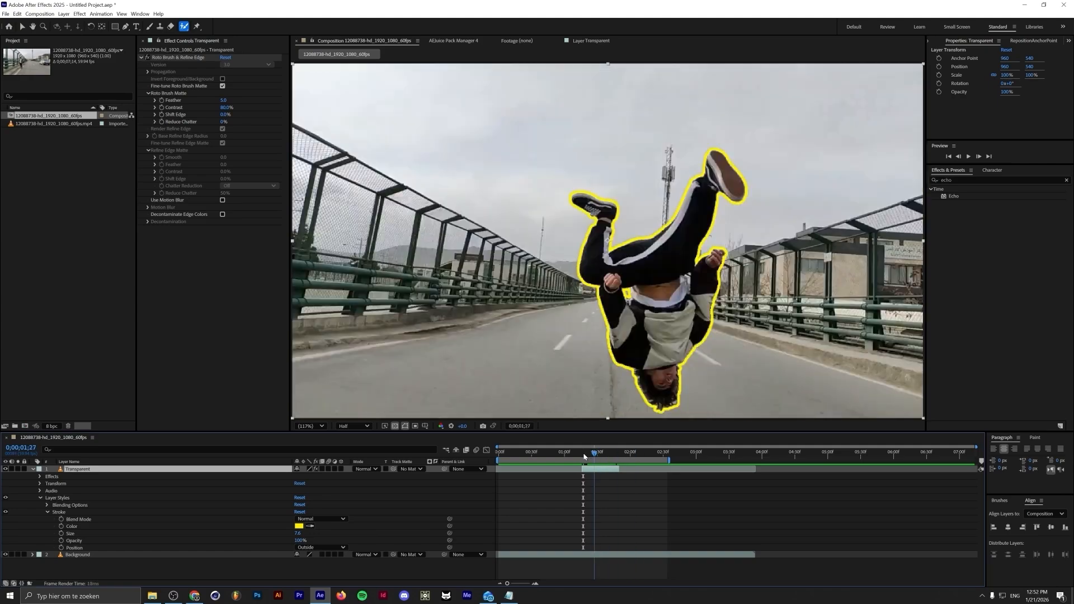
pyautogui.press('space')
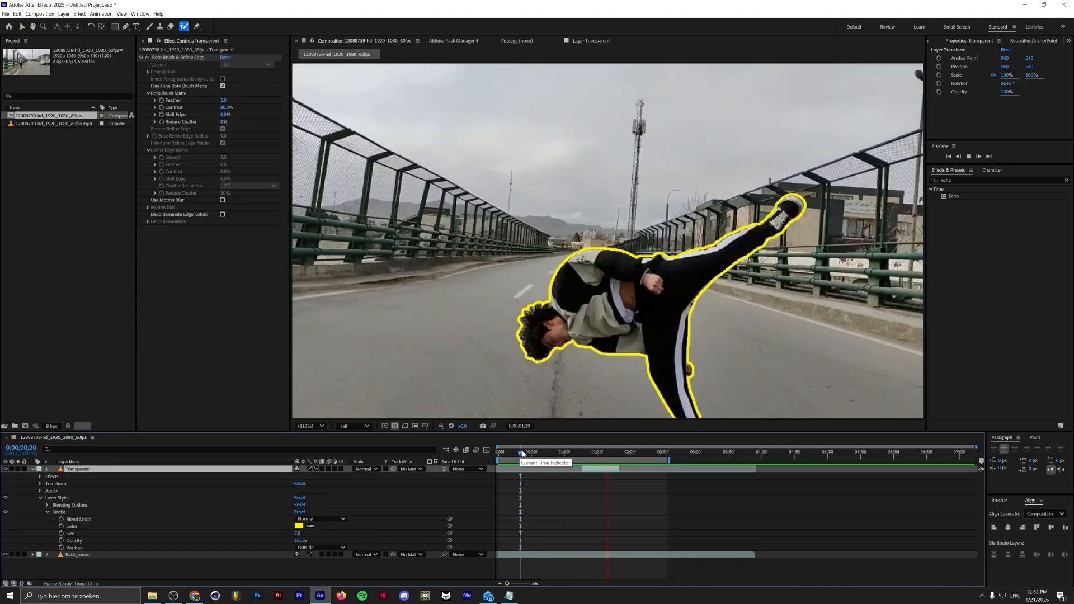
pyautogui.moveTo(522, 453); pyautogui.dragTo(484, 450)
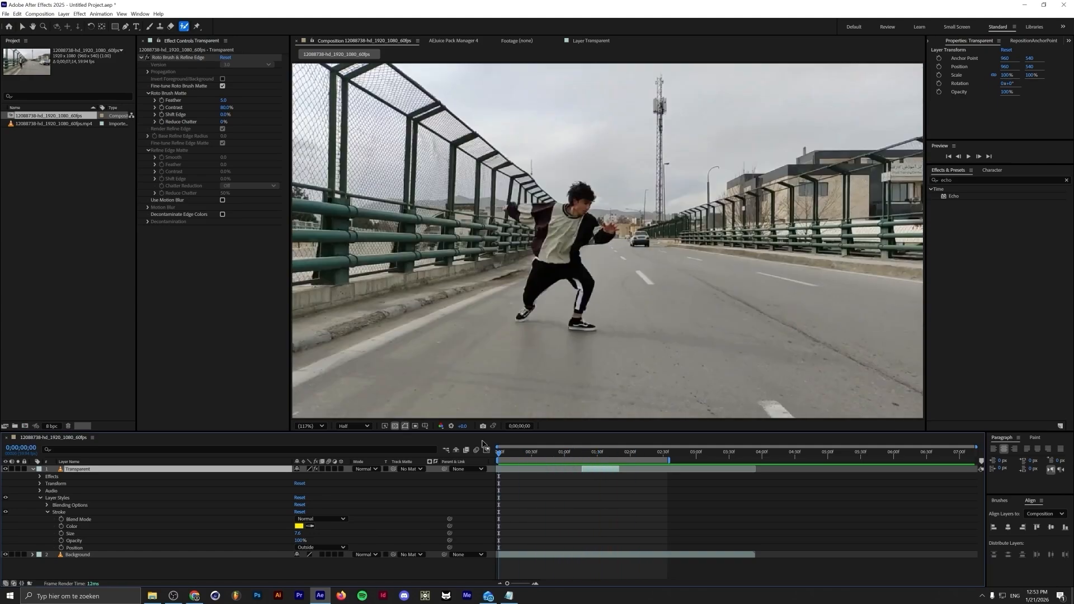
# Open the AEJuice Pack Manager, close the Pixel CRT Effects pack and search the library for mix
pyautogui.click(457, 41)
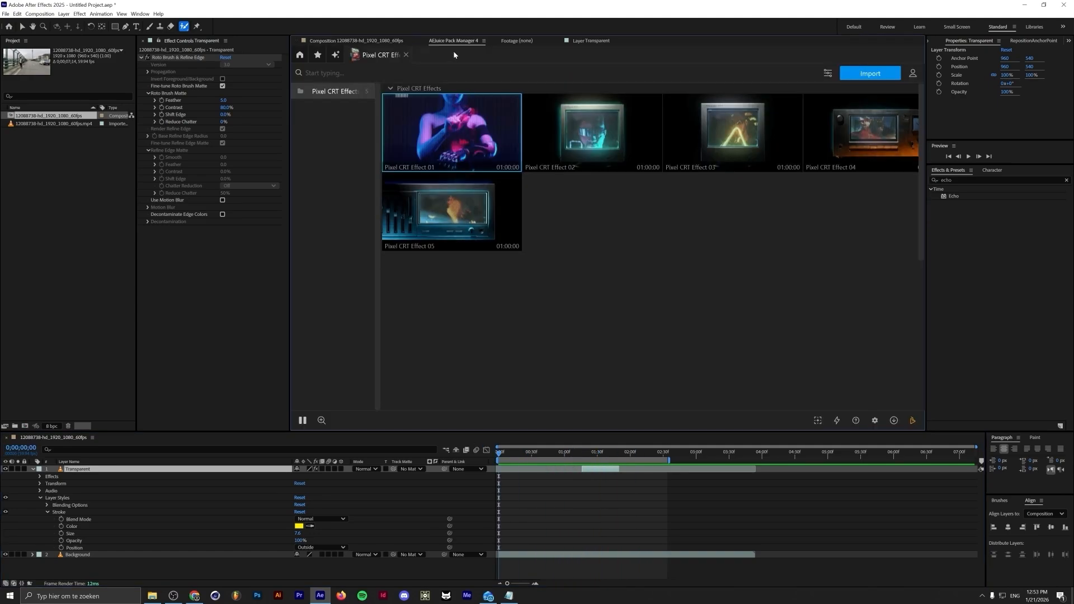
pyautogui.click(406, 55)
pyautogui.click(446, 72)
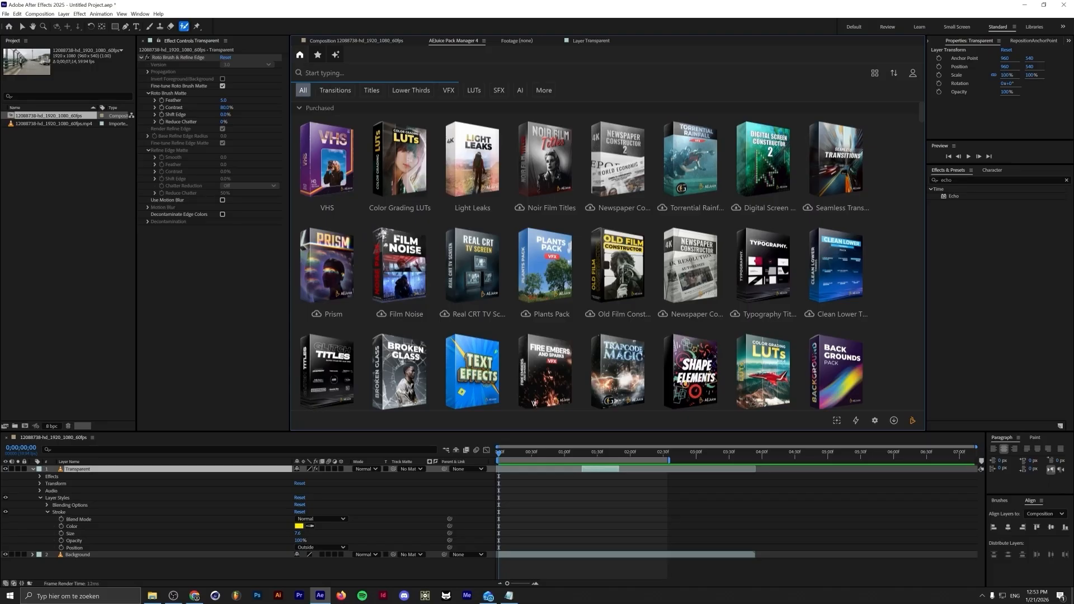
pyautogui.write('mix')
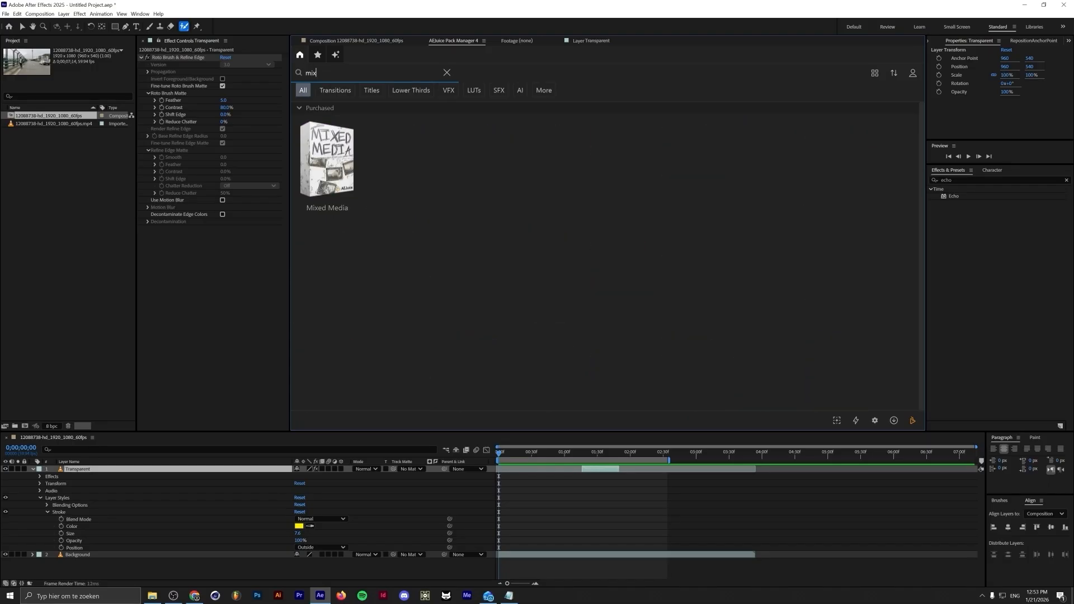
# Open the Mixed Media pack, import Ransom Letter A into the composition and preview it
pyautogui.click(325, 177)
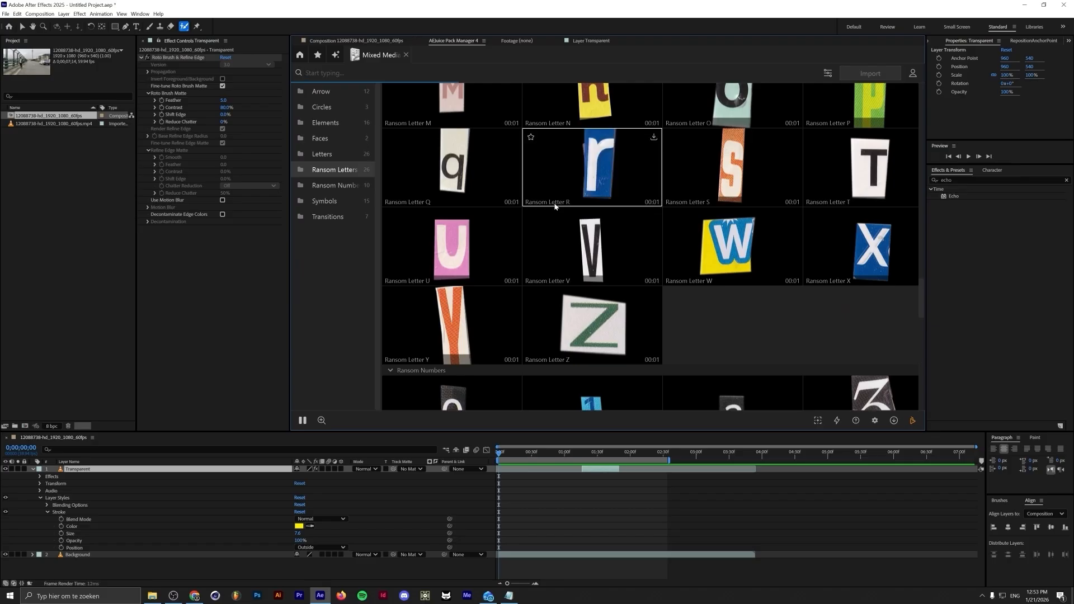
pyautogui.scroll(12, 504, 241)
pyautogui.scroll(-7, 481, 256)
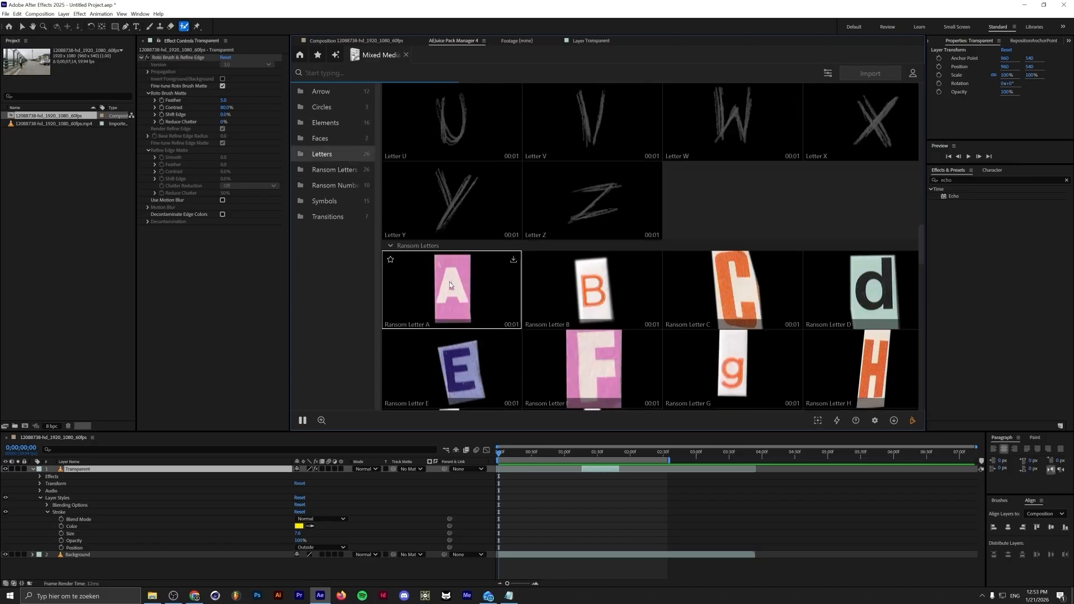
pyautogui.scroll(-2, 450, 287)
pyautogui.scroll(-3, 450, 287)
pyautogui.scroll(3, 450, 286)
pyautogui.click(451, 252)
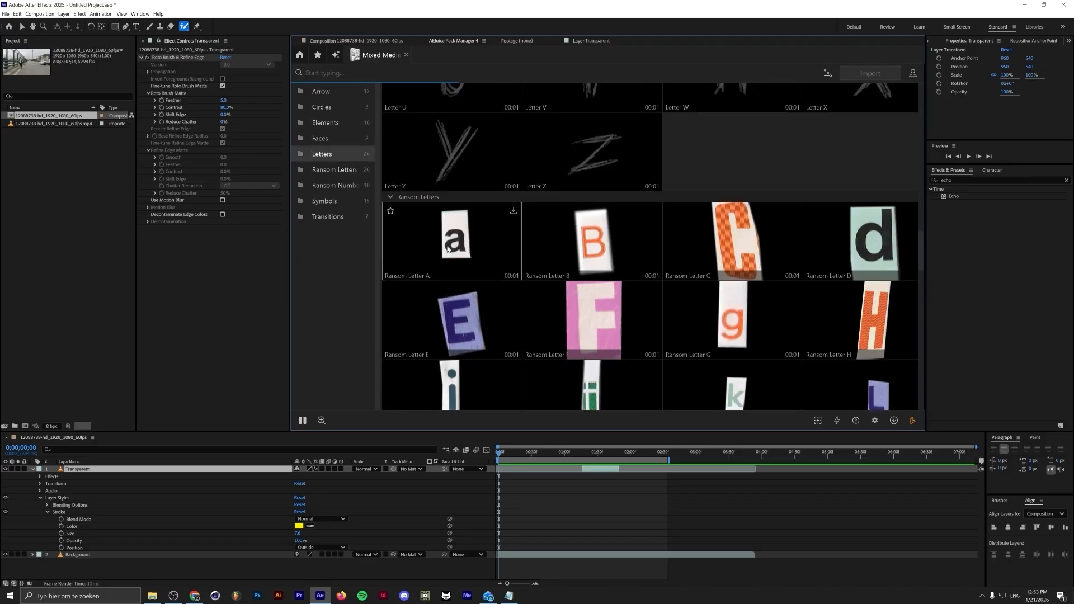
pyautogui.click(870, 74)
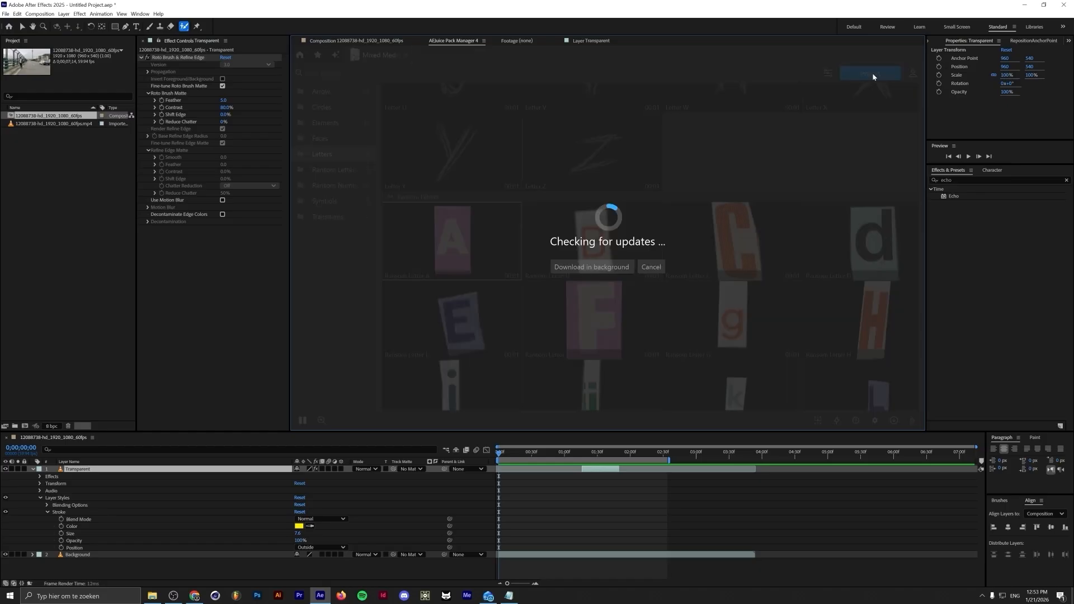
pyautogui.press('space')
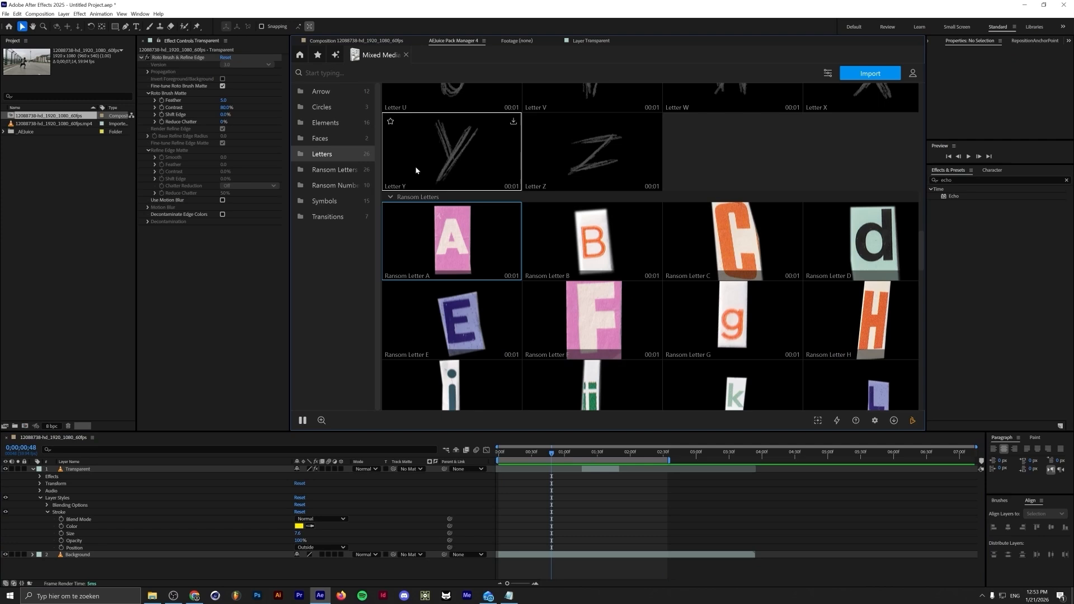
# Import the animated handwritten alphabet with the phrase AEJuice from the Mixed Media pack
pyautogui.scroll(6, 415, 166)
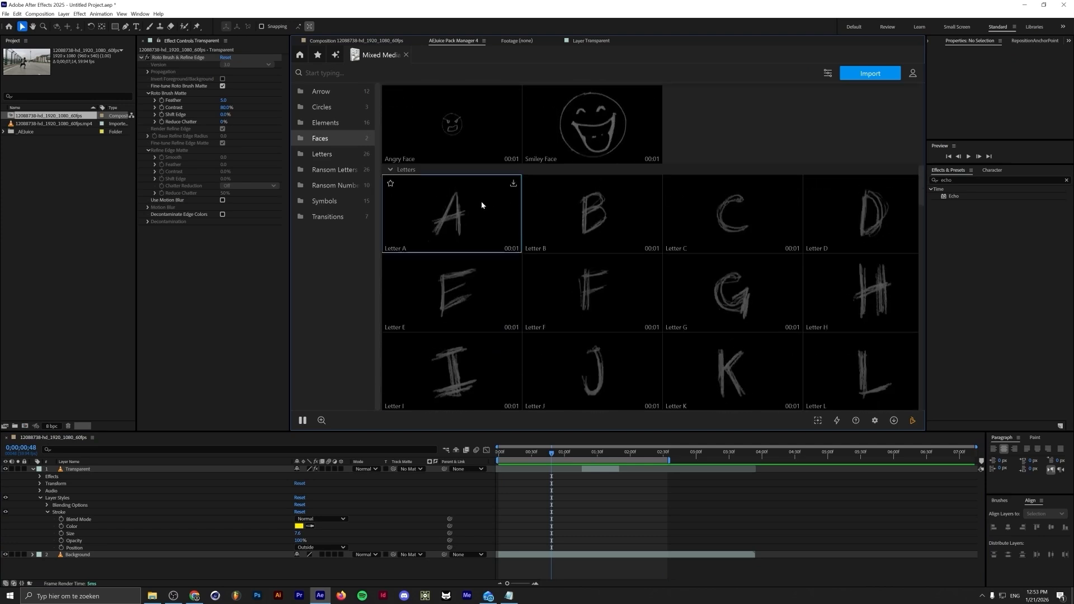
pyautogui.click(856, 73)
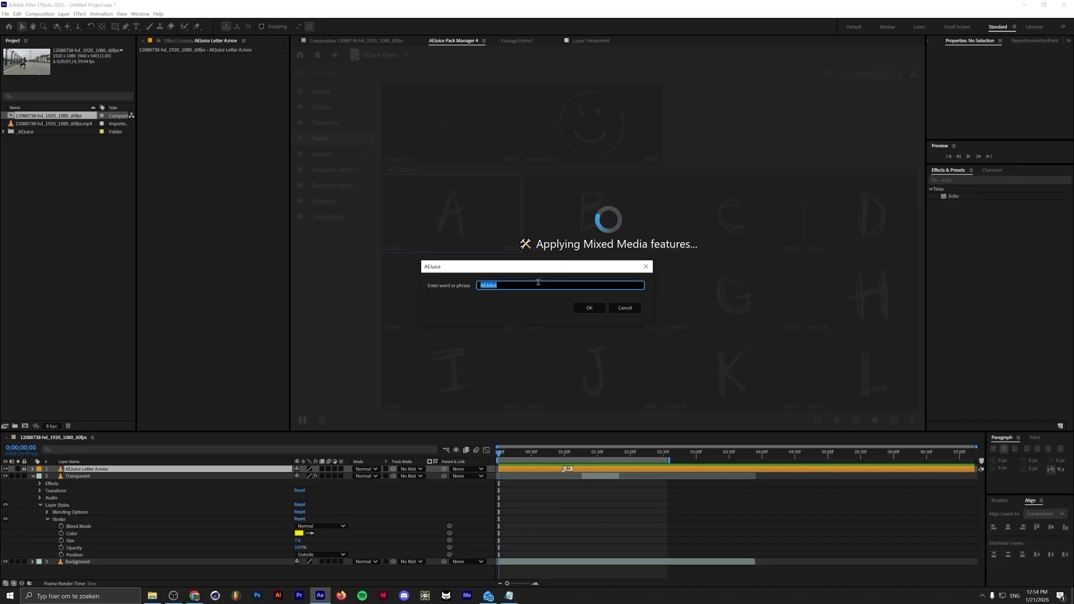
pyautogui.click(585, 309)
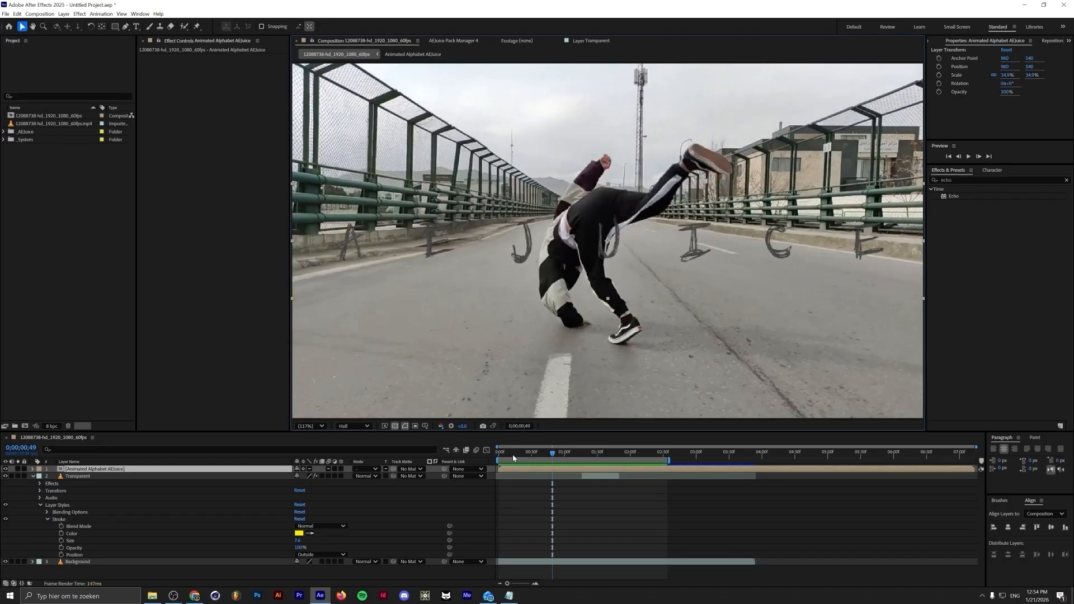
# Open the animated alphabet precomp and reduce the letter spacing on its Controls layer
pyautogui.press('Home')
pyautogui.moveTo(505, 456); pyautogui.dragTo(524, 456)
pyautogui.doubleClick(179, 469)
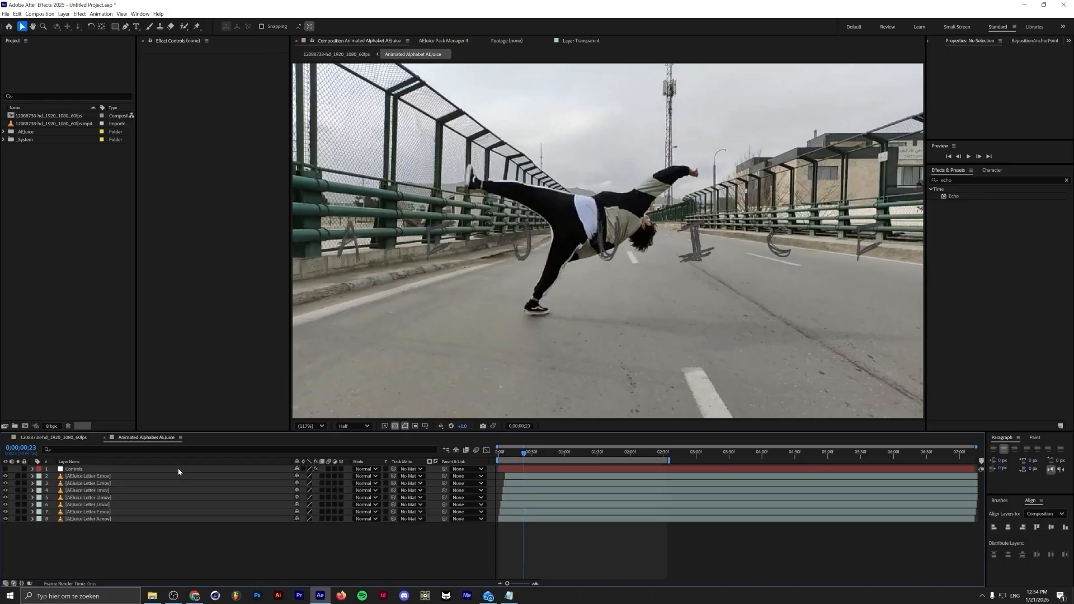
pyautogui.click(90, 470)
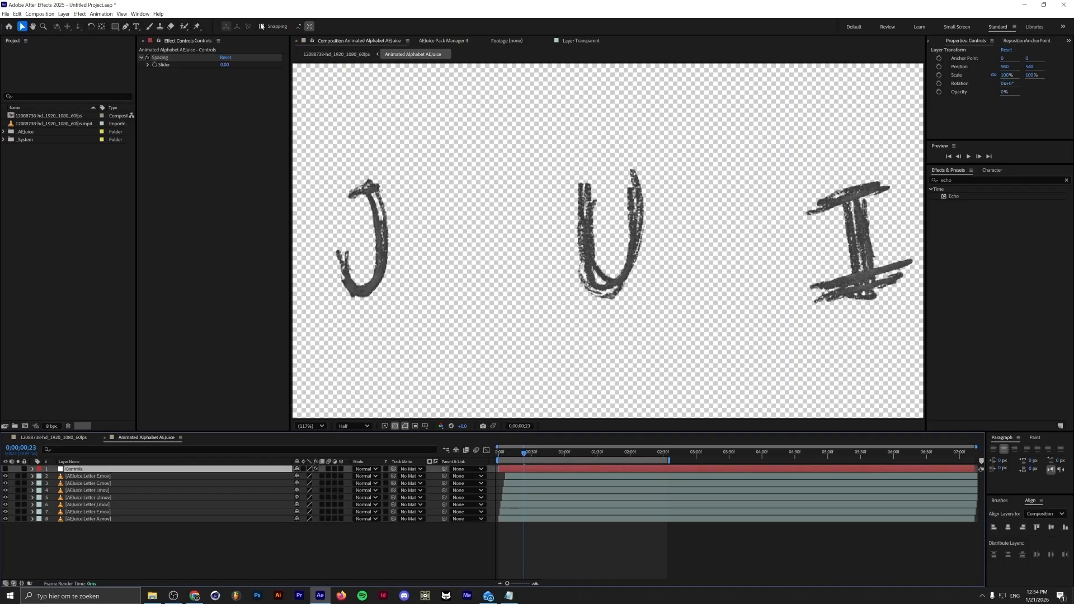
pyautogui.moveTo(227, 66); pyautogui.dragTo(19, 75)
pyautogui.moveTo(19, 75); pyautogui.dragTo(11, 75)
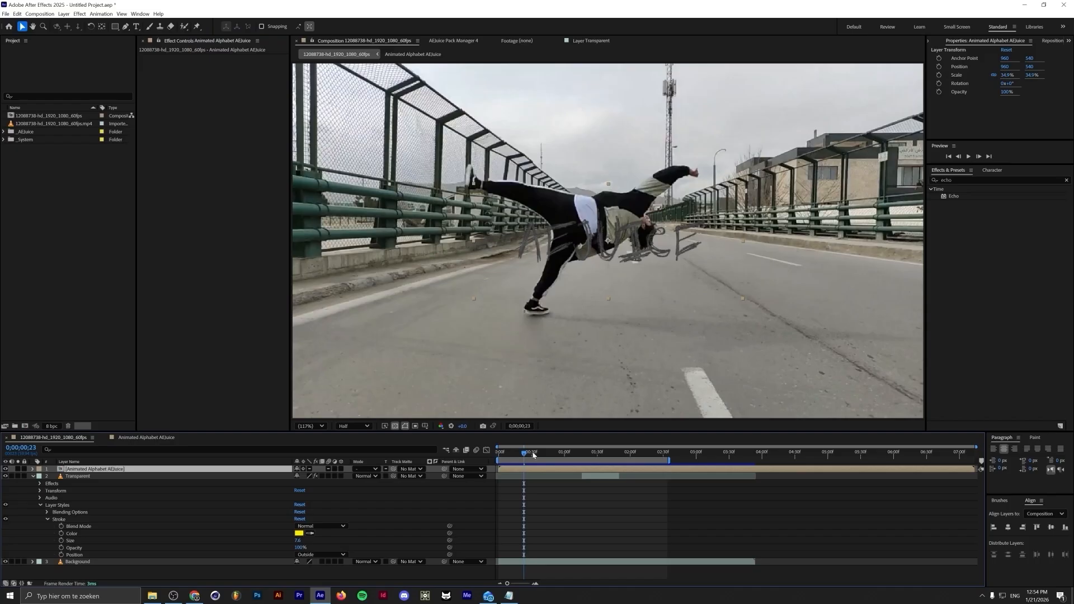
# Move the AEJuice title above the dancer and rotate it to about -14°
pyautogui.moveTo(629, 217); pyautogui.dragTo(594, 102)
pyautogui.press('r')
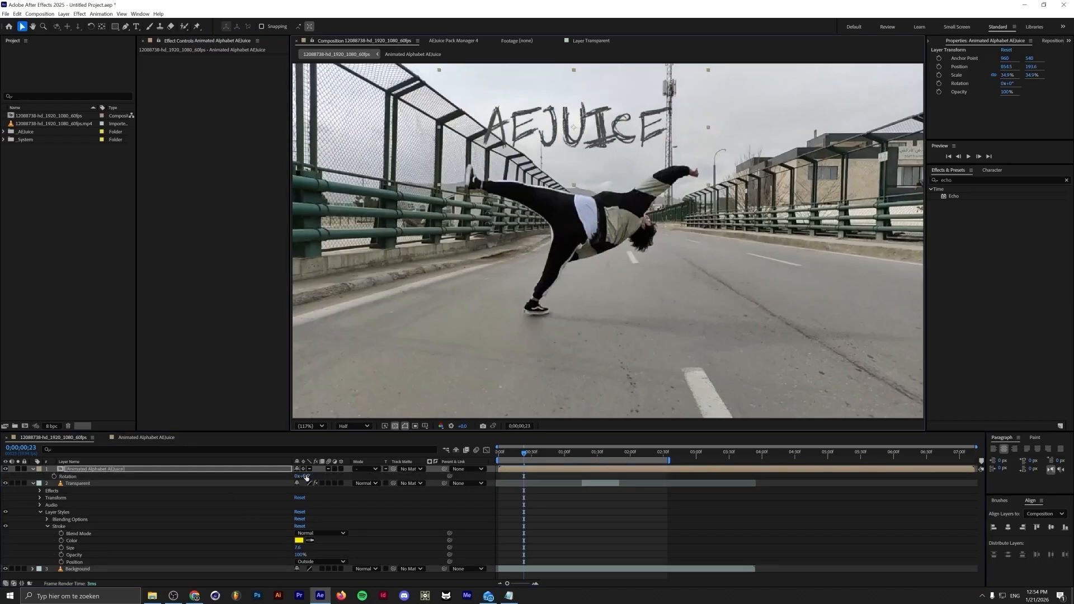
pyautogui.moveTo(307, 477); pyautogui.dragTo(298, 477)
# Move the title layer's start to the playhead at about 0;00;00;50
pyautogui.moveTo(524, 452); pyautogui.dragTo(554, 452)
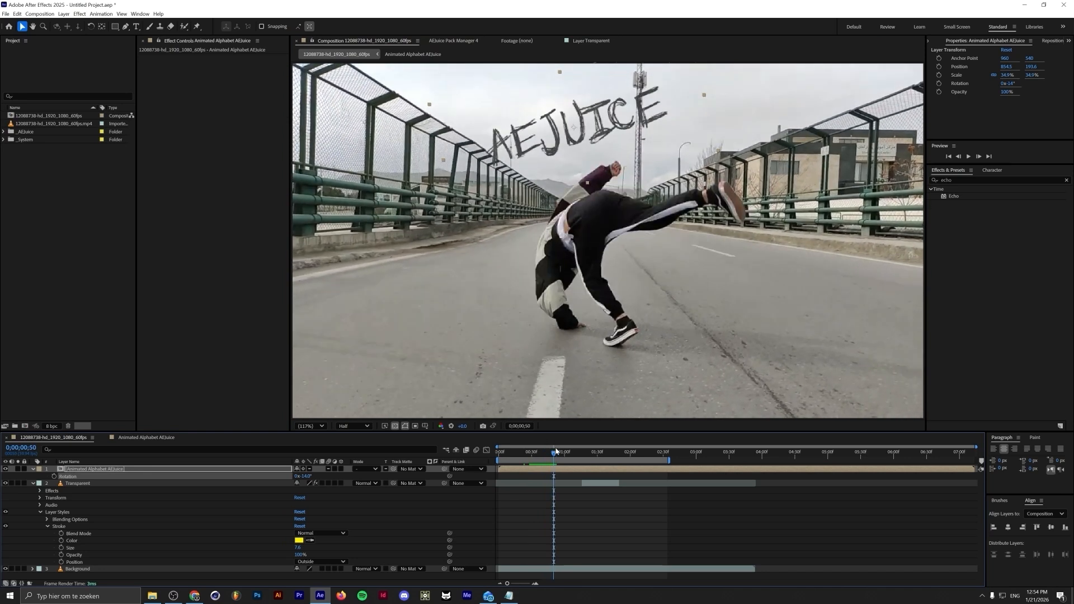
pyautogui.press('[')
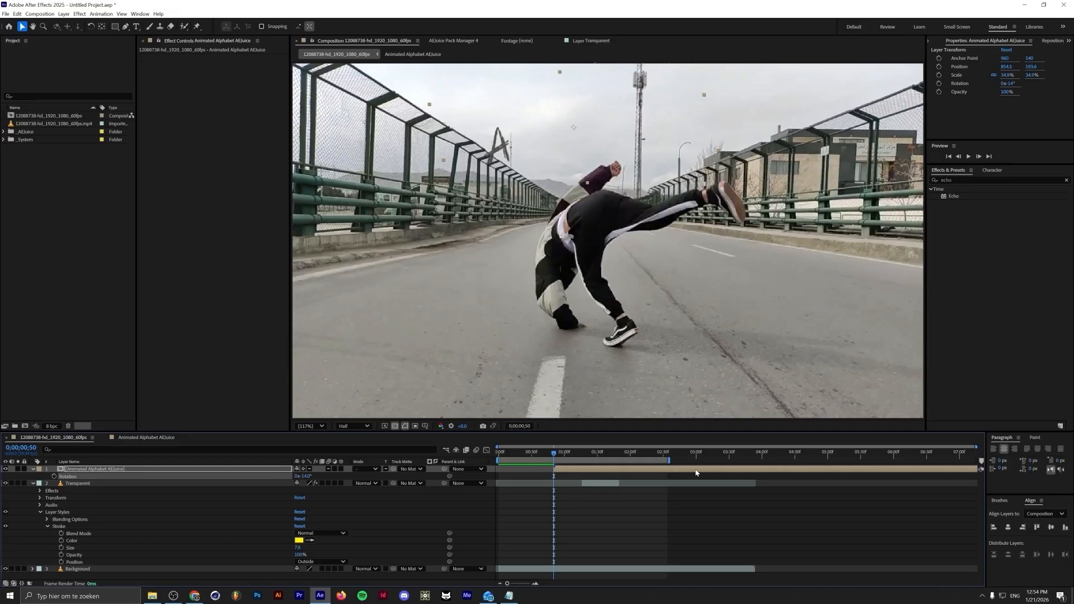
# Search the effects for fill and apply the Fill effect to the title layer
pyautogui.click(957, 180)
pyautogui.write('fill')
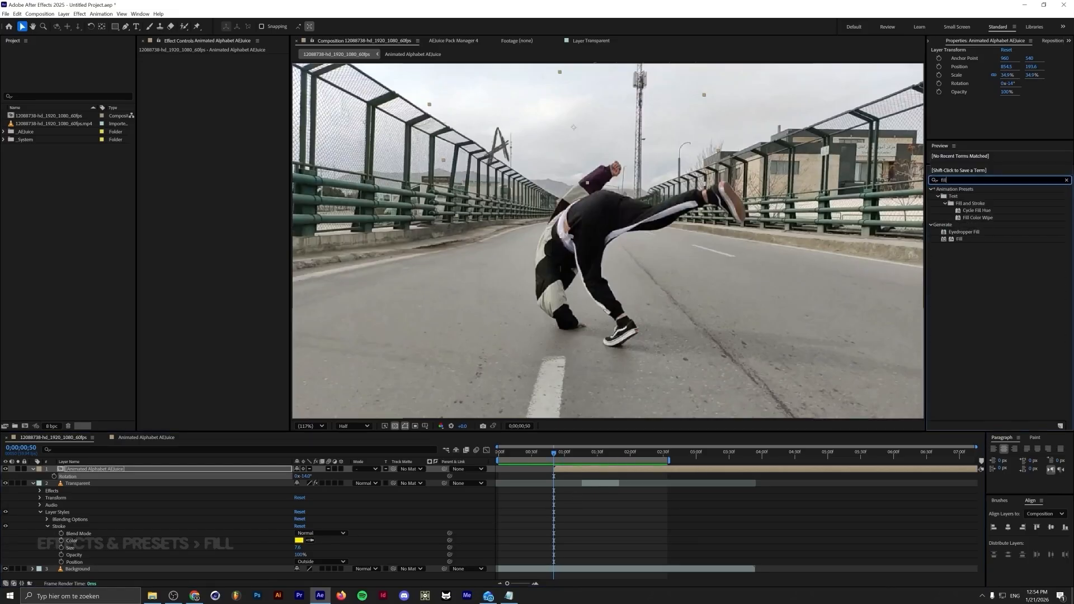
pyautogui.moveTo(976, 240); pyautogui.dragTo(183, 470)
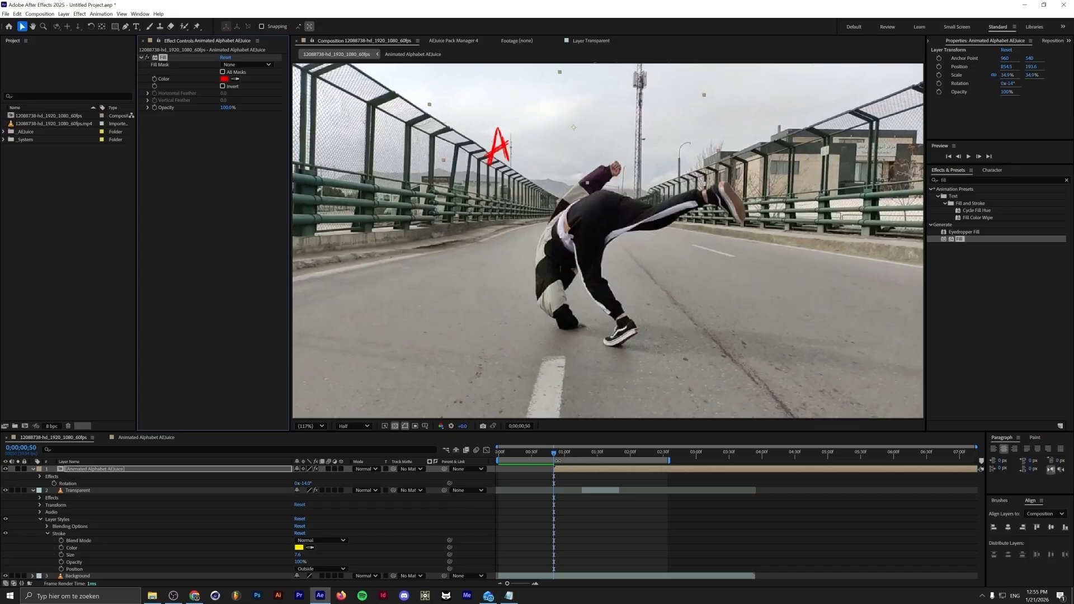
# Preview the title and trim the layer's end point to the playhead
pyautogui.press('space')
pyautogui.moveTo(599, 453); pyautogui.dragTo(529, 467)
pyautogui.hotkey('alt', ']')
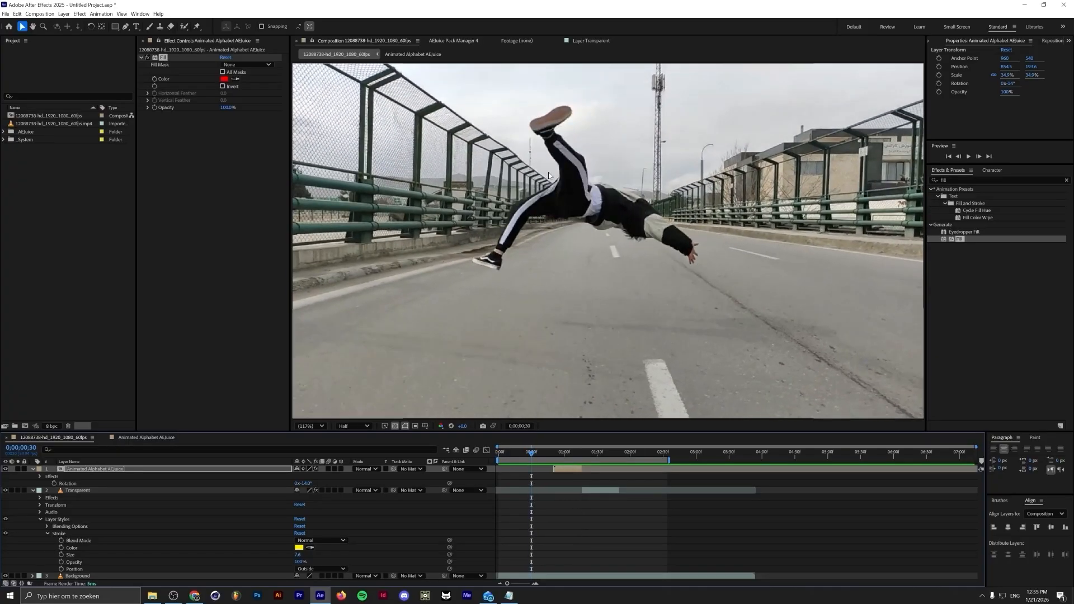
# Return to the AEJuice Pack Manager and import Arrow 12 from the Mixed Media pack
pyautogui.click(453, 41)
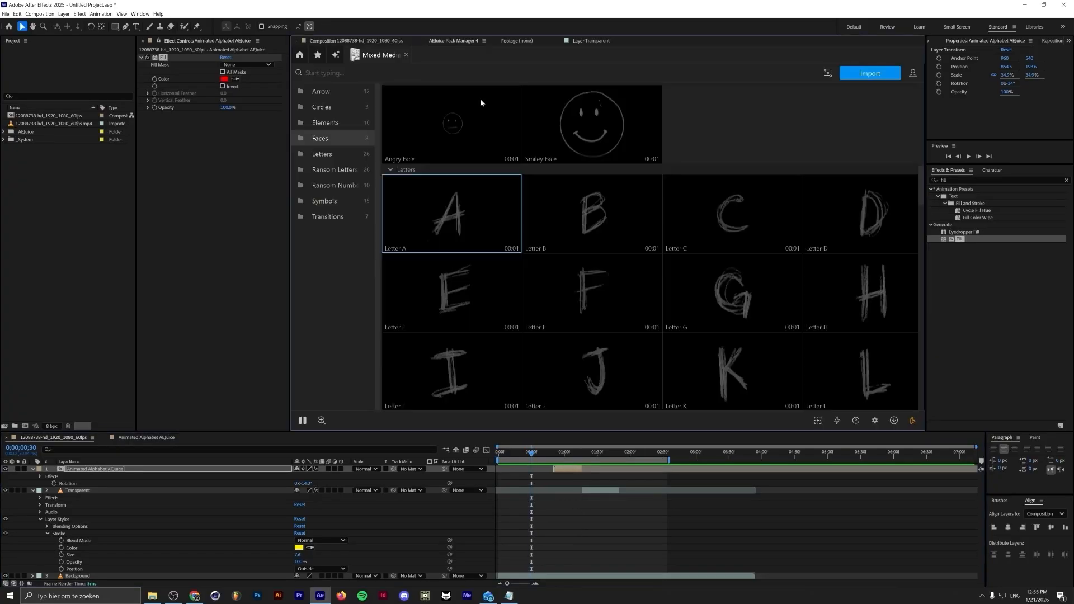
pyautogui.scroll(3, 649, 269)
pyautogui.scroll(5, 646, 267)
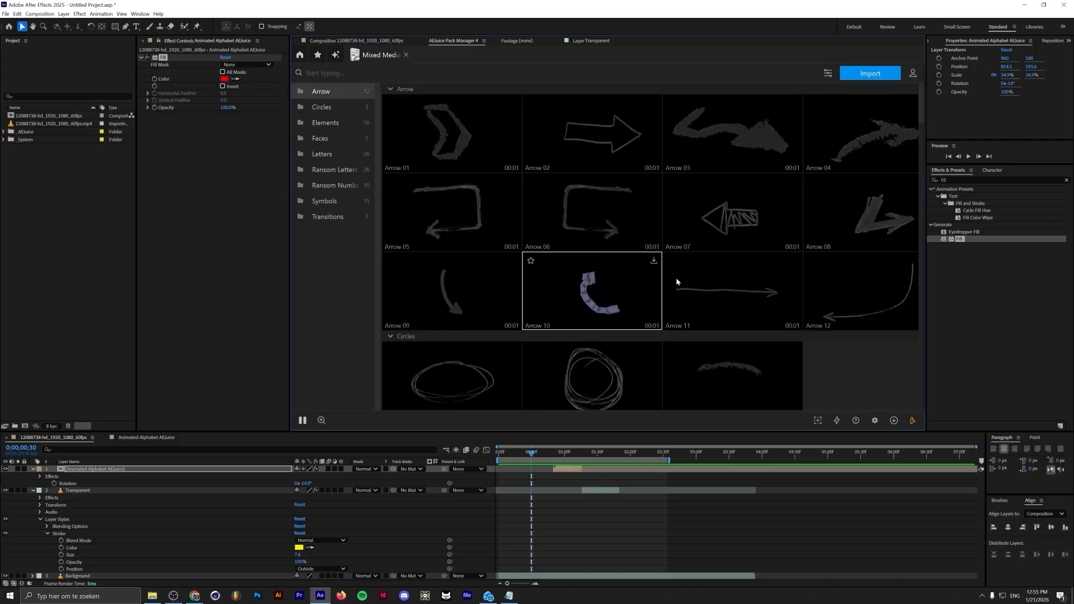
pyautogui.click(872, 74)
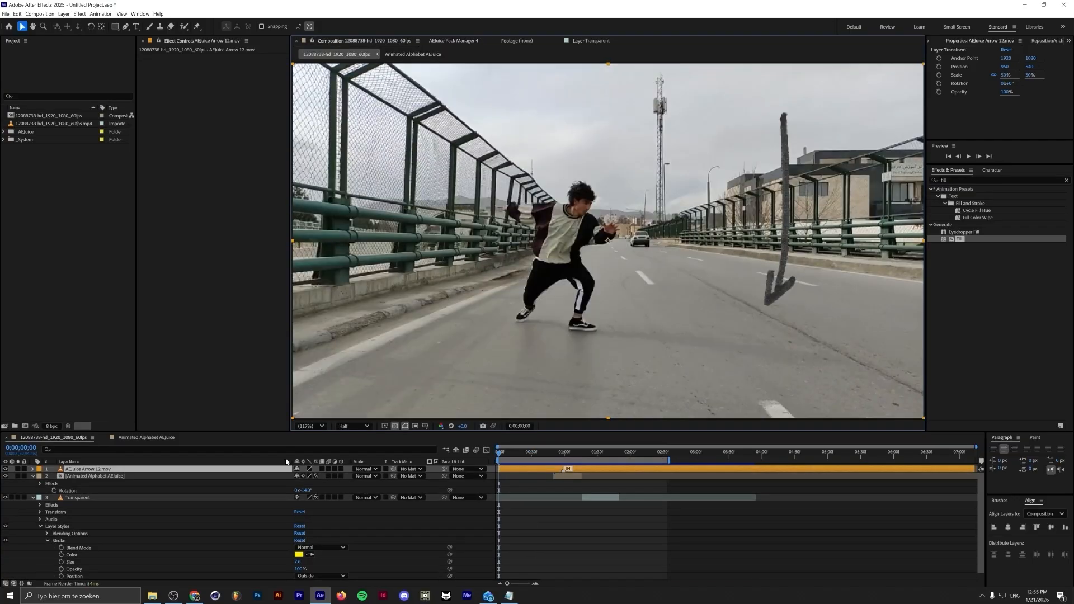
# Shift the arrow layer later in time, then move and rotate the arrow near the dancer's raised leg
pyautogui.moveTo(504, 454); pyautogui.dragTo(562, 471)
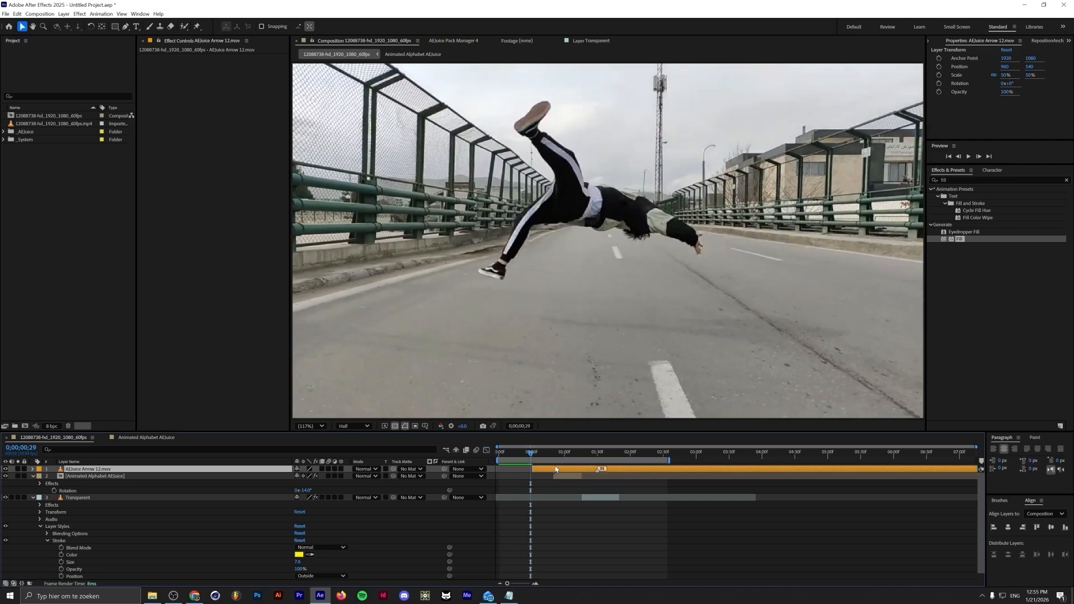
pyautogui.moveTo(768, 280); pyautogui.dragTo(600, 181)
pyautogui.press('r')
pyautogui.moveTo(303, 476); pyautogui.dragTo(282, 476)
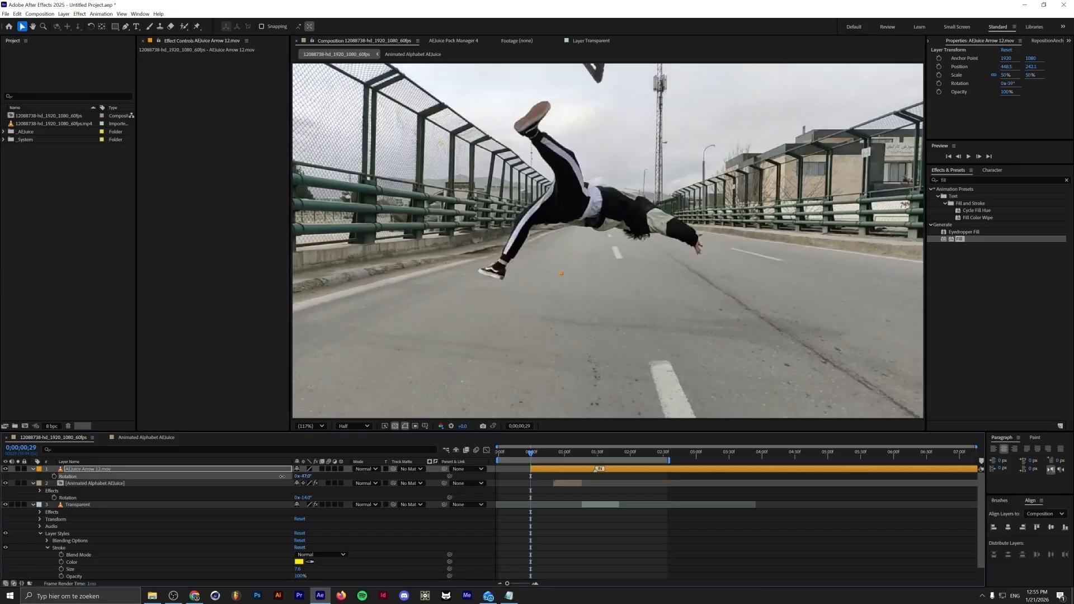
# Time-stretch the arrow layer with a stretch factor of 25
pyautogui.rightClick(207, 469)
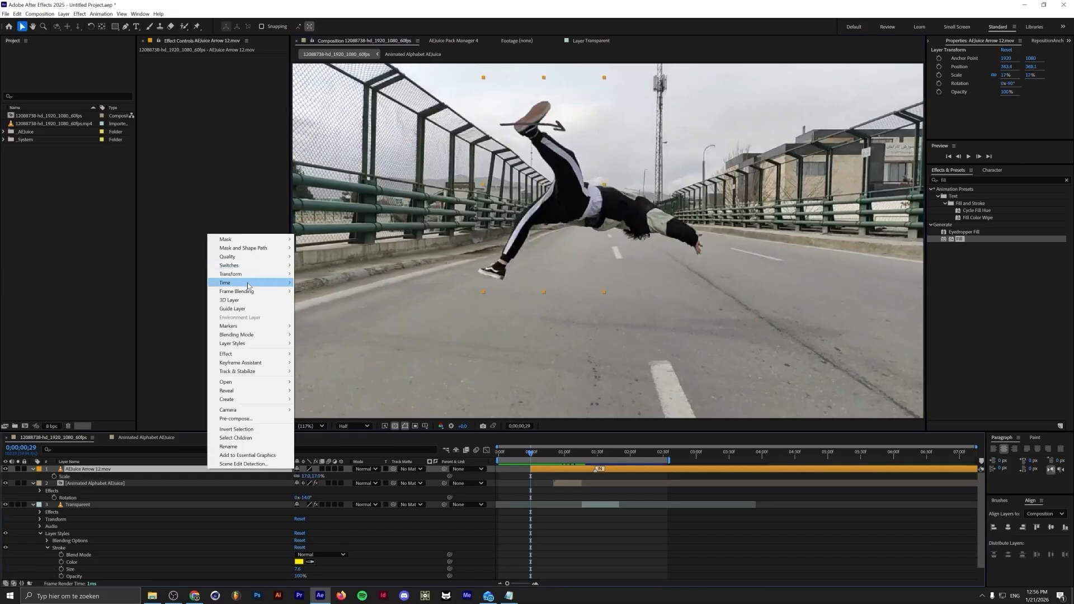
pyautogui.moveTo(251, 283)
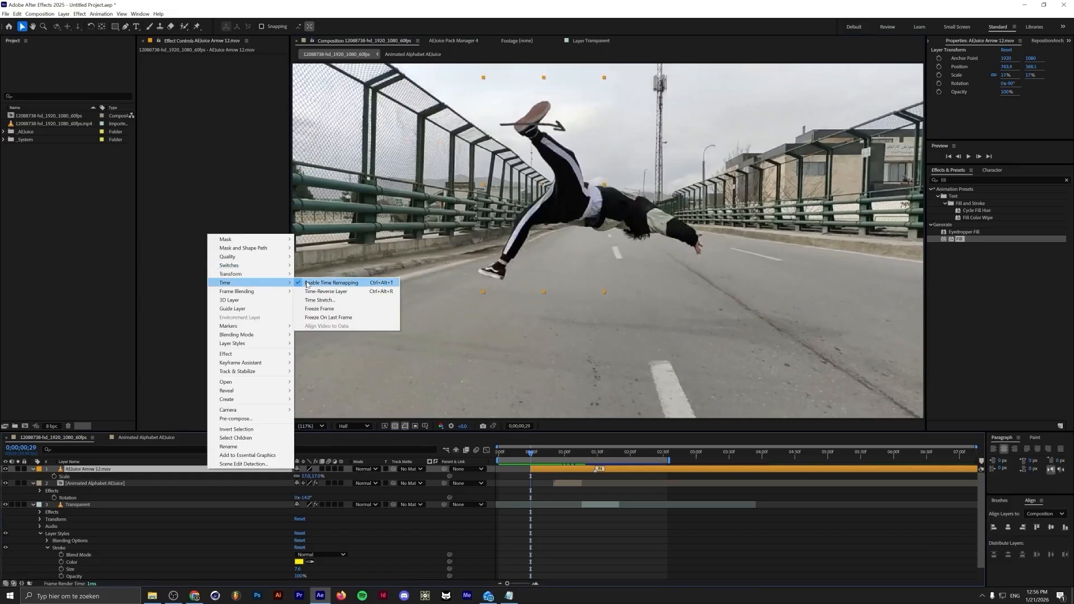
pyautogui.click(307, 283)
pyautogui.rightClick(118, 470)
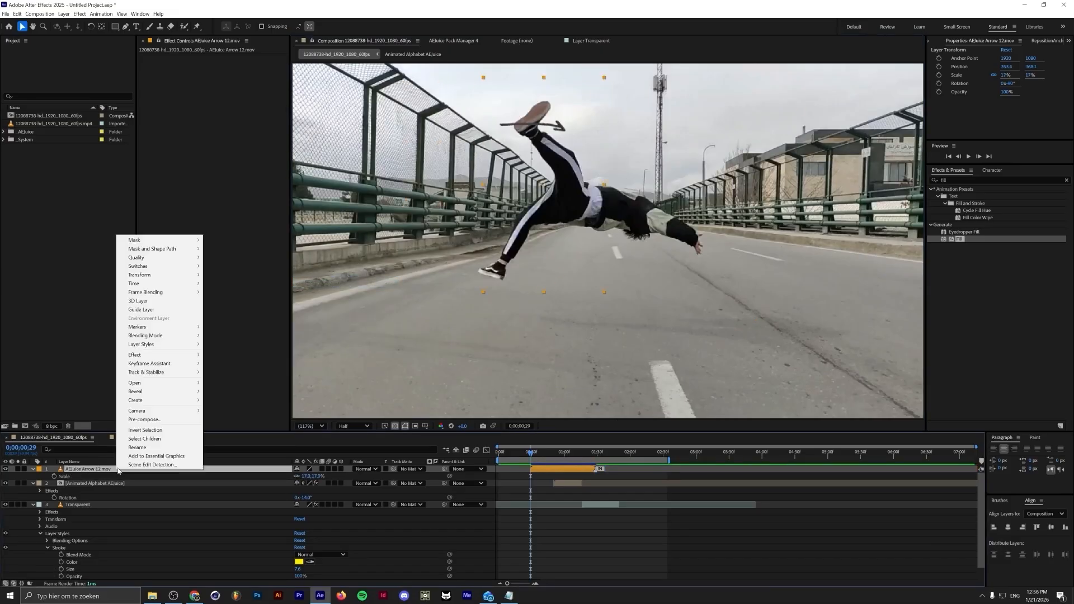
pyautogui.moveTo(168, 284)
pyautogui.click(279, 301)
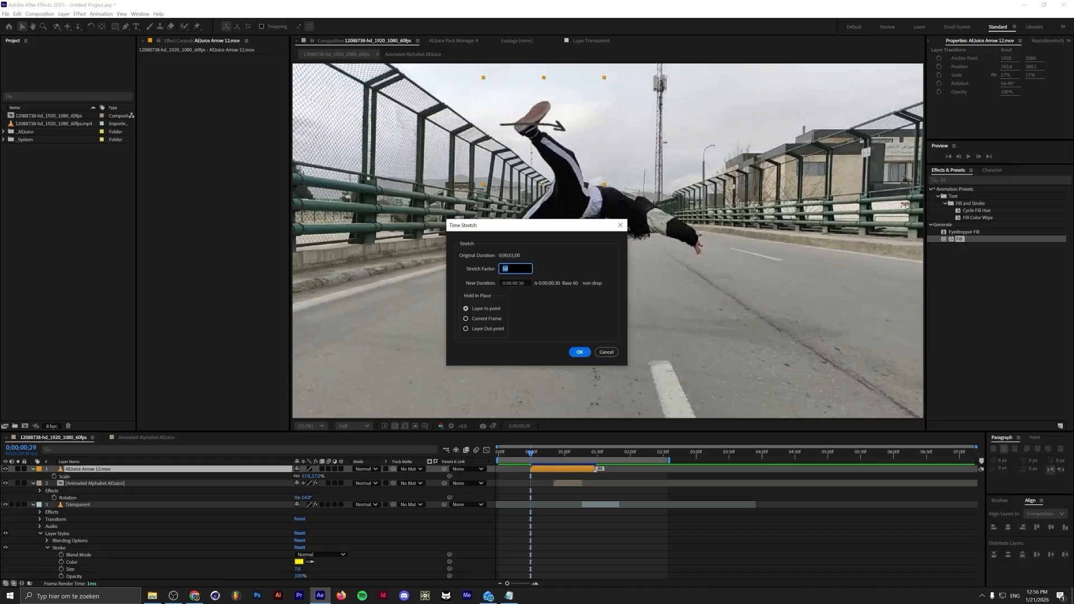
pyautogui.write('25')
pyautogui.press('Return')
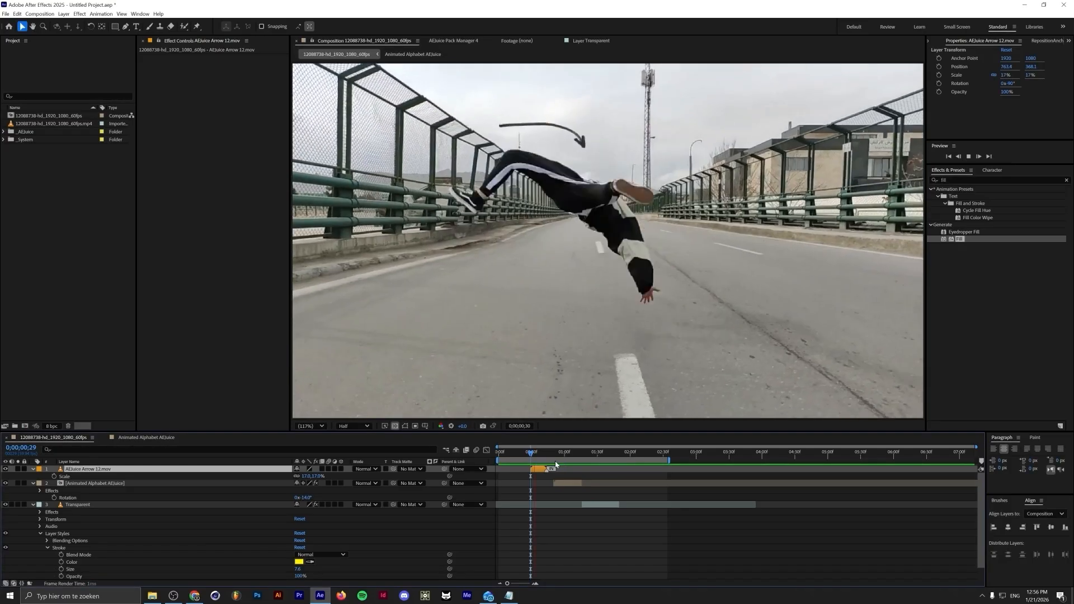
# Reopen Time Stretch on the arrow layer and confirm its stretch factor
pyautogui.rightClick(192, 468)
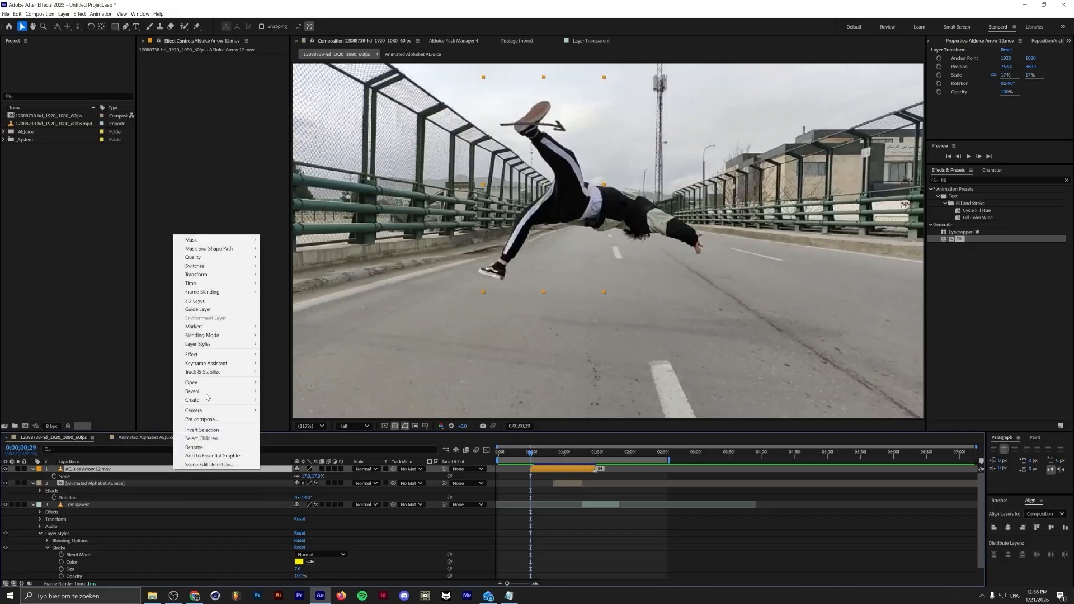
pyautogui.moveTo(234, 286)
pyautogui.click(292, 301)
pyautogui.press('Return')
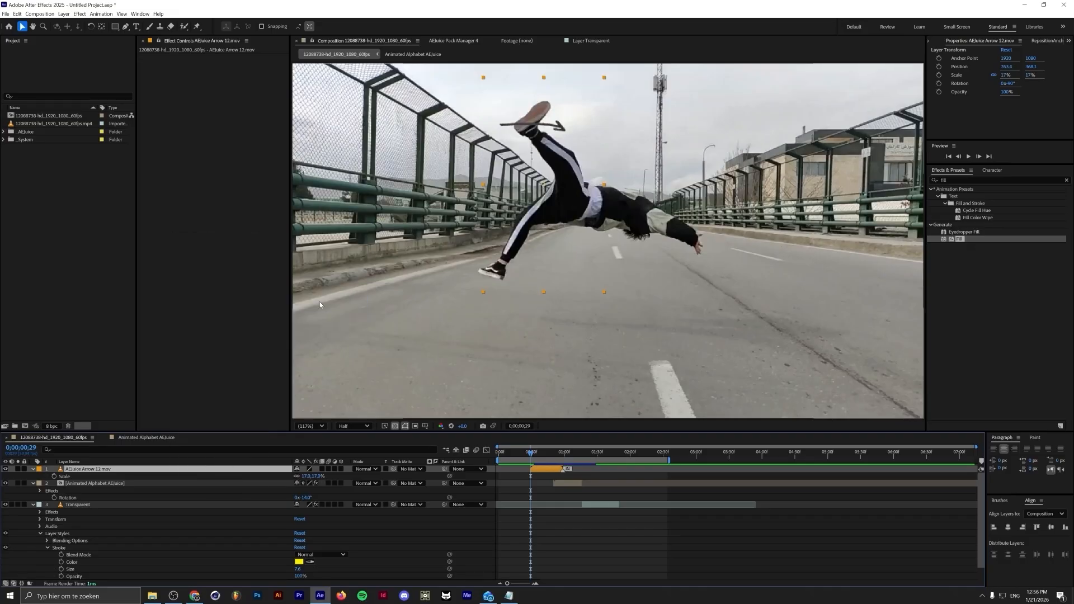
# Apply Fill to the arrow layer and set its colour to orange
pyautogui.moveTo(177, 467); pyautogui.dragTo(178, 469)
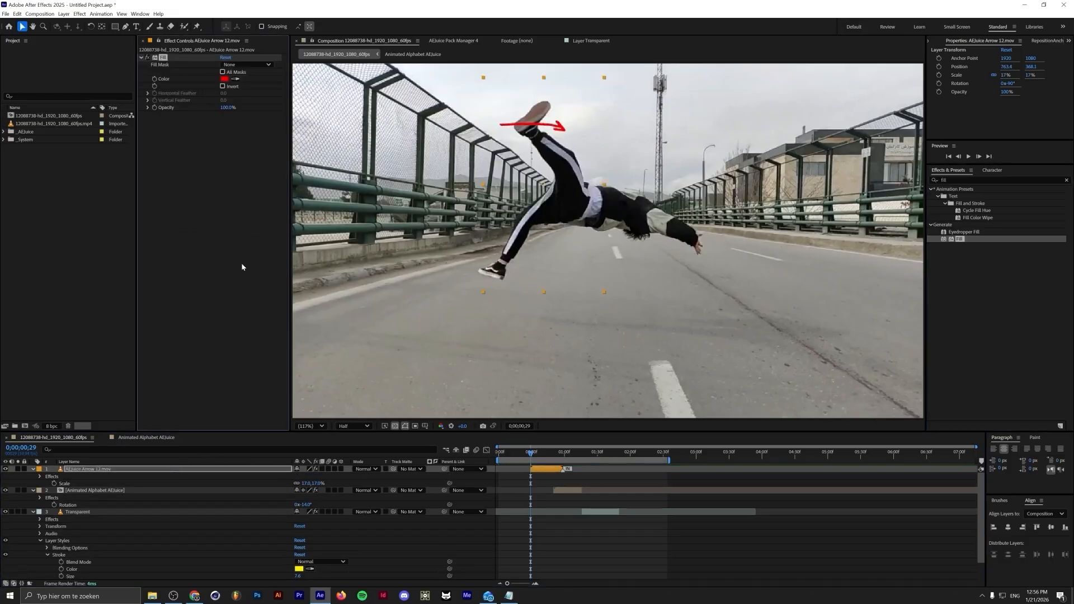
pyautogui.click(225, 78)
pyautogui.moveTo(559, 335); pyautogui.dragTo(559, 342)
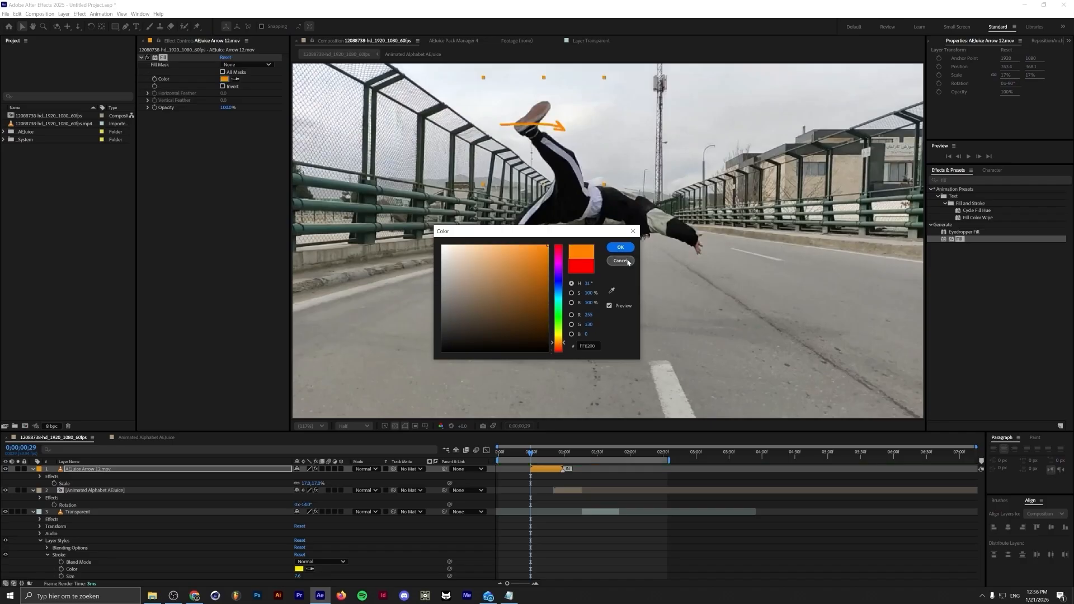
pyautogui.click(623, 248)
# Reposition the arrow beside the dancer's leg and adjust its rotation
pyautogui.moveTo(529, 129); pyautogui.dragTo(519, 142)
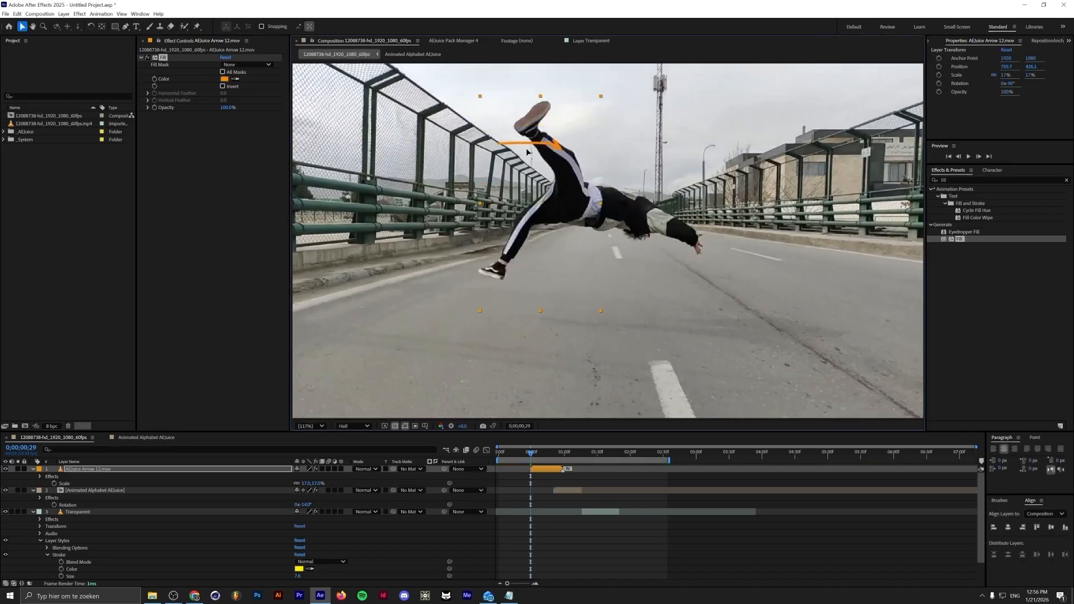
pyautogui.moveTo(527, 152); pyautogui.dragTo(521, 156)
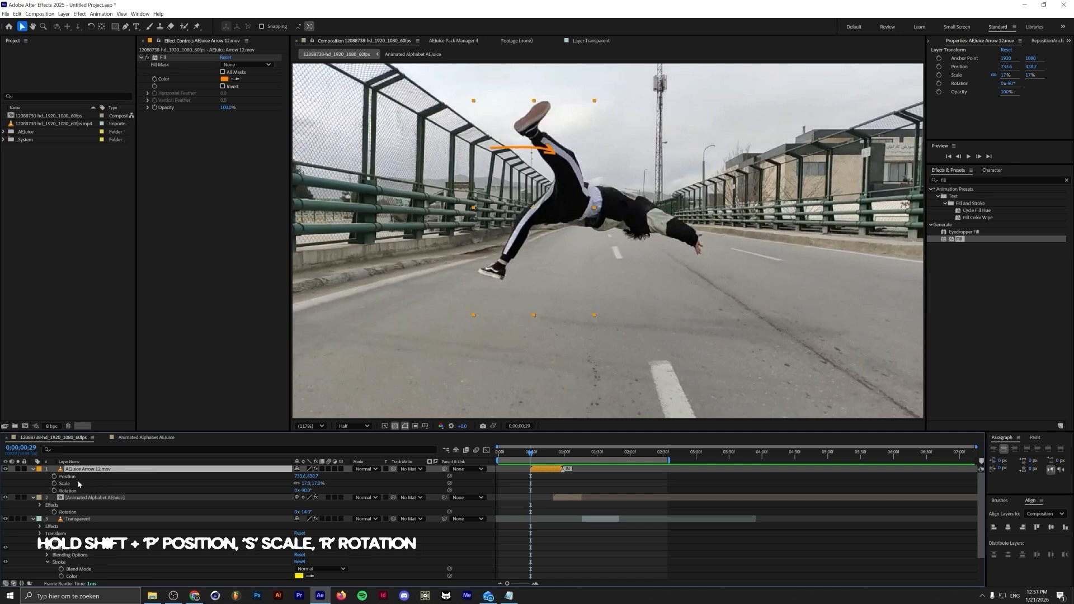
pyautogui.moveTo(301, 477)
pyautogui.mouseDown()
pyautogui.moveTo(315, 476)
pyautogui.moveTo(290, 491)
pyautogui.mouseUp()
# Preview the arrow animation and set the viewer magnification to Fit
pyautogui.moveTo(530, 452)
pyautogui.mouseDown()
pyautogui.moveTo(566, 454)
pyautogui.moveTo(515, 456)
pyautogui.mouseUp()
pyautogui.press('space')
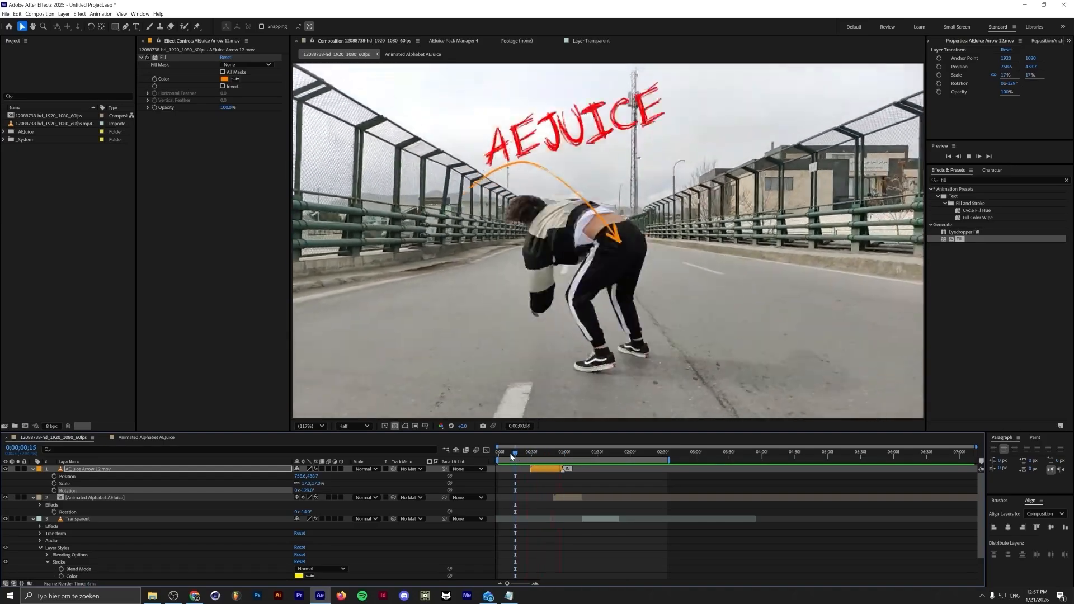
pyautogui.click(629, 453)
pyautogui.moveTo(629, 456); pyautogui.dragTo(632, 454)
pyautogui.click(313, 426)
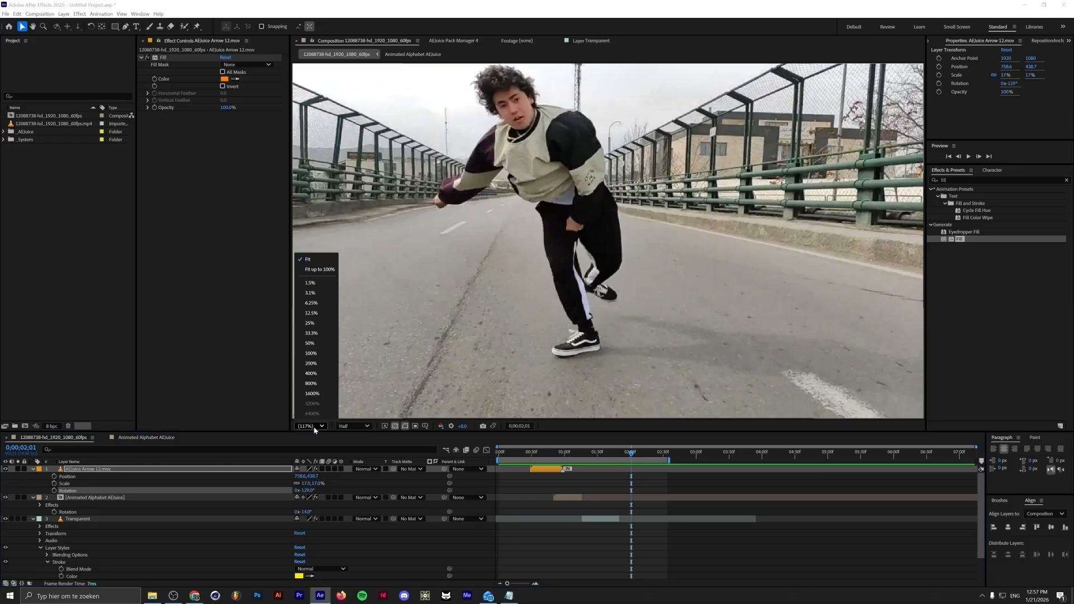
pyautogui.click(334, 260)
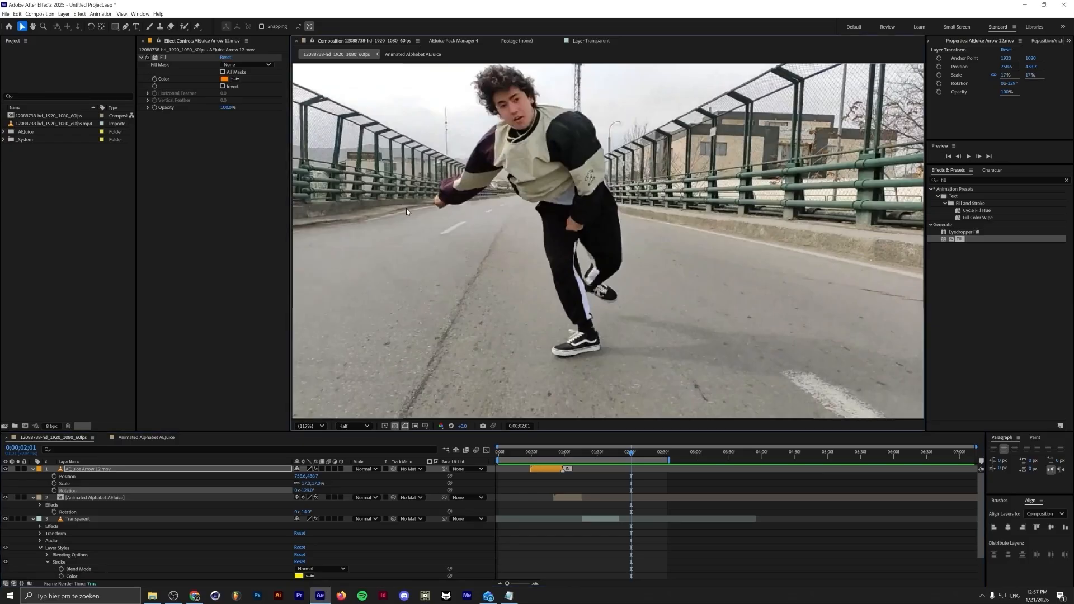
# Import the Smiley Face element from the Mixed Media pack into the composition
pyautogui.click(453, 40)
pyautogui.scroll(-4, 566, 309)
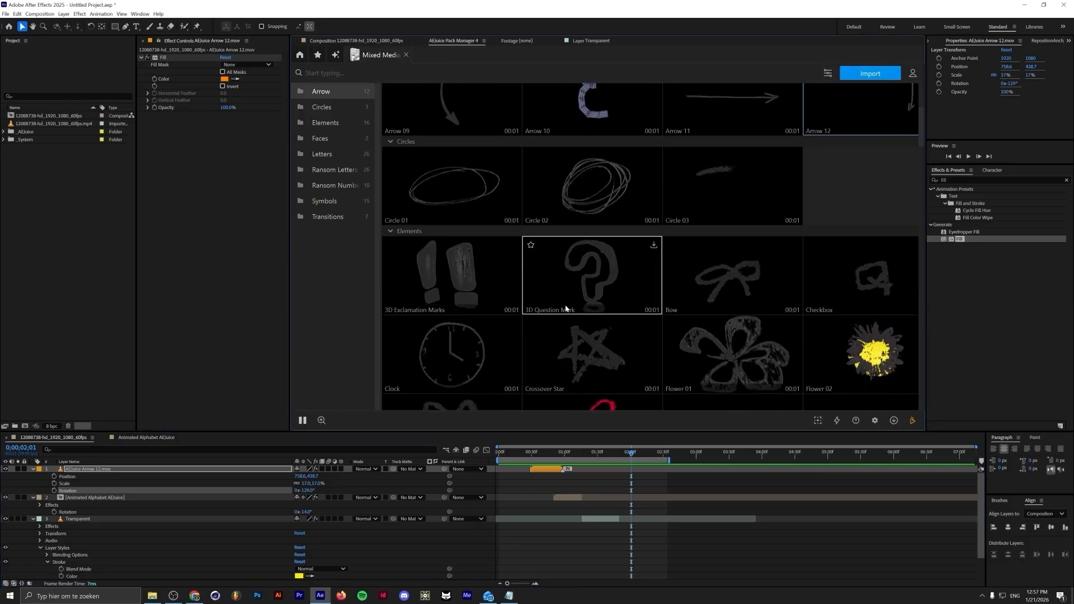
pyautogui.scroll(-7, 565, 306)
pyautogui.click(587, 223)
pyautogui.click(872, 74)
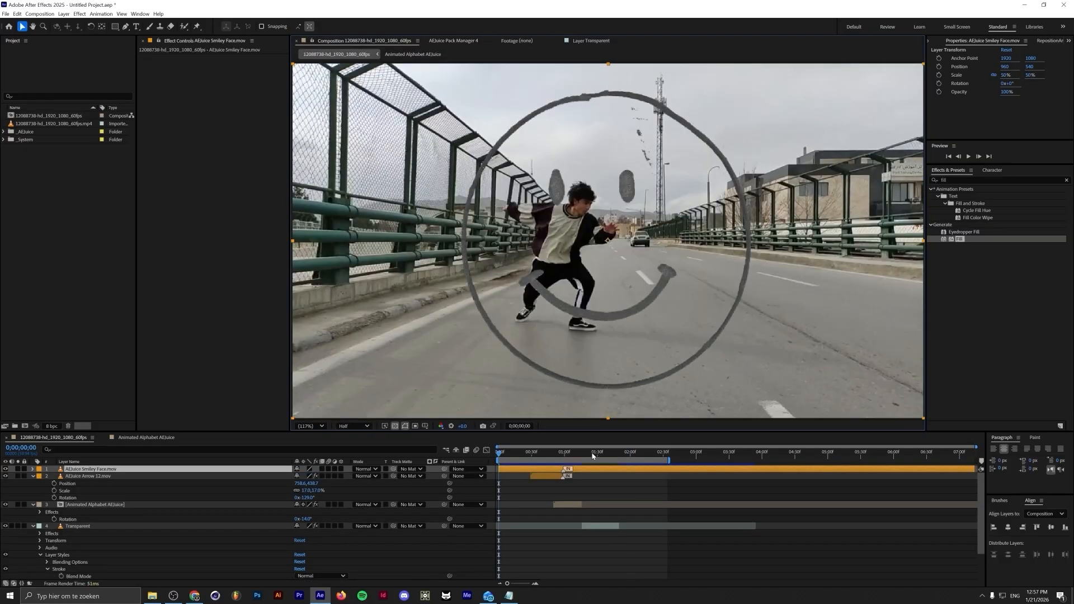
pyautogui.moveTo(592, 456); pyautogui.dragTo(622, 451)
# Apply Fill to the smiley face layer and set its colour to black
pyautogui.moveTo(959, 239); pyautogui.dragTo(145, 468)
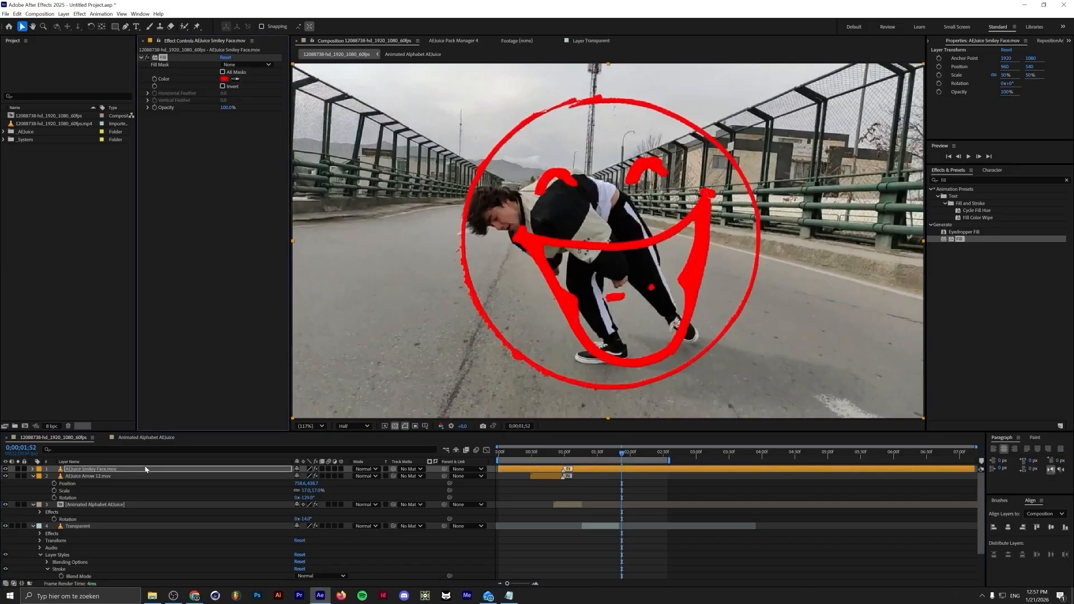
pyautogui.click(223, 79)
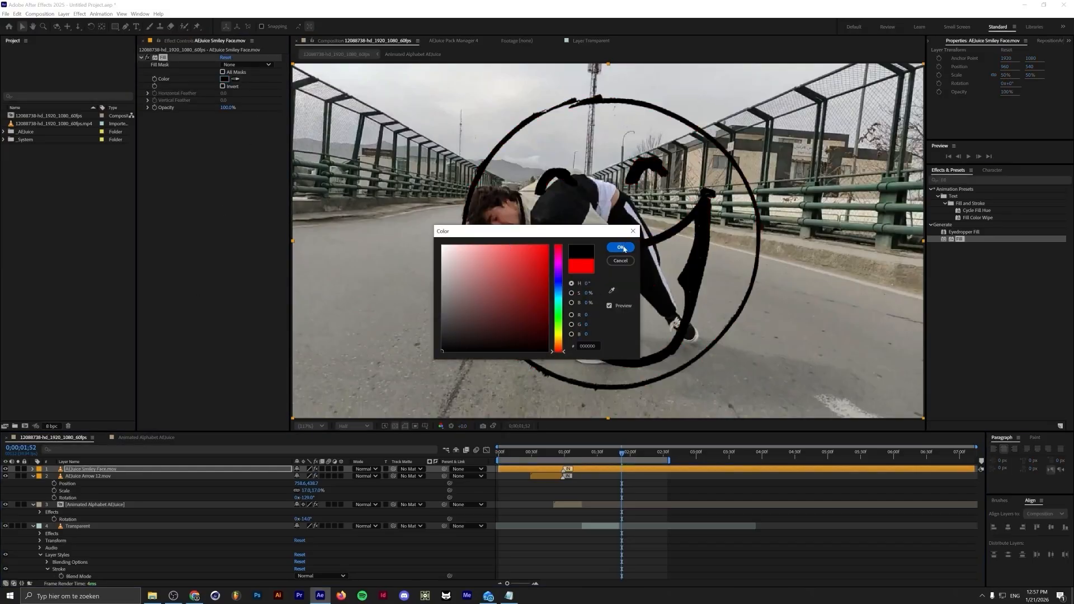
pyautogui.click(623, 248)
# Search the AEJuice packs for scrib and import scribble Element 15 into the composition
pyautogui.click(453, 41)
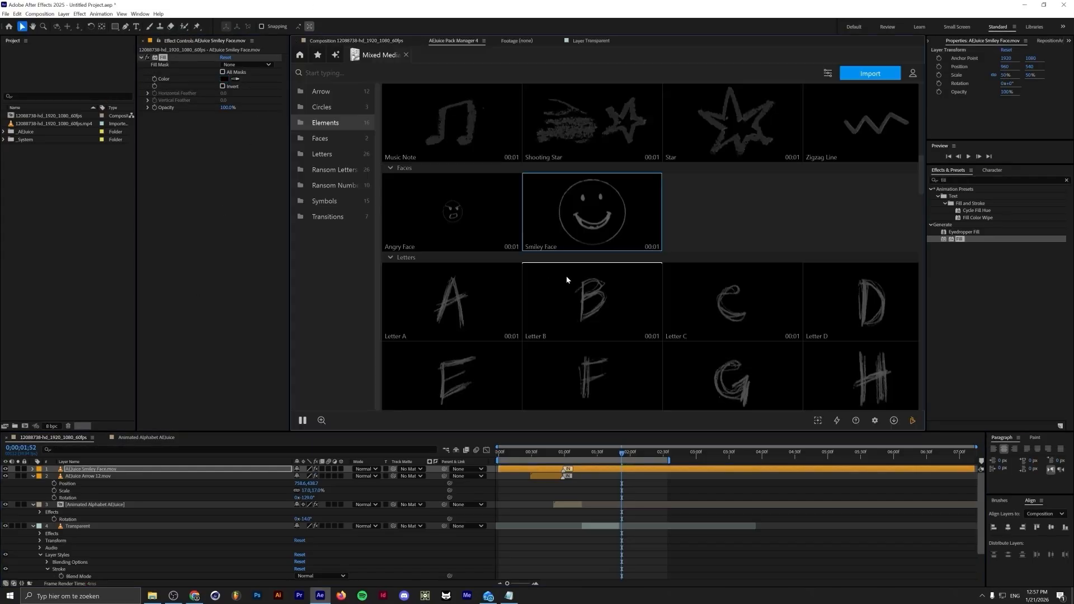
pyautogui.scroll(-17, 566, 277)
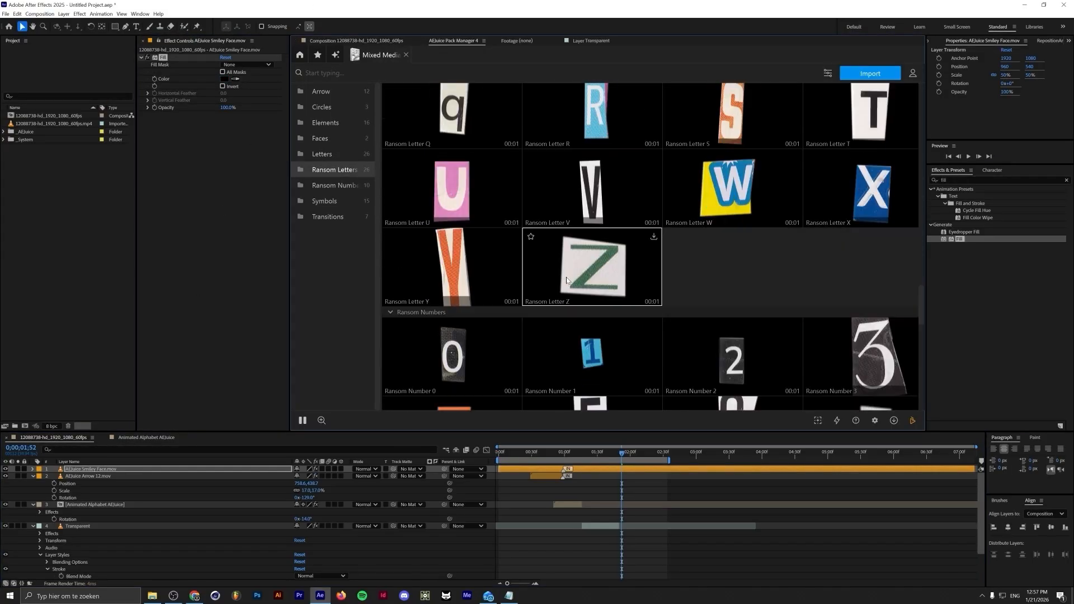
pyautogui.scroll(-12, 566, 281)
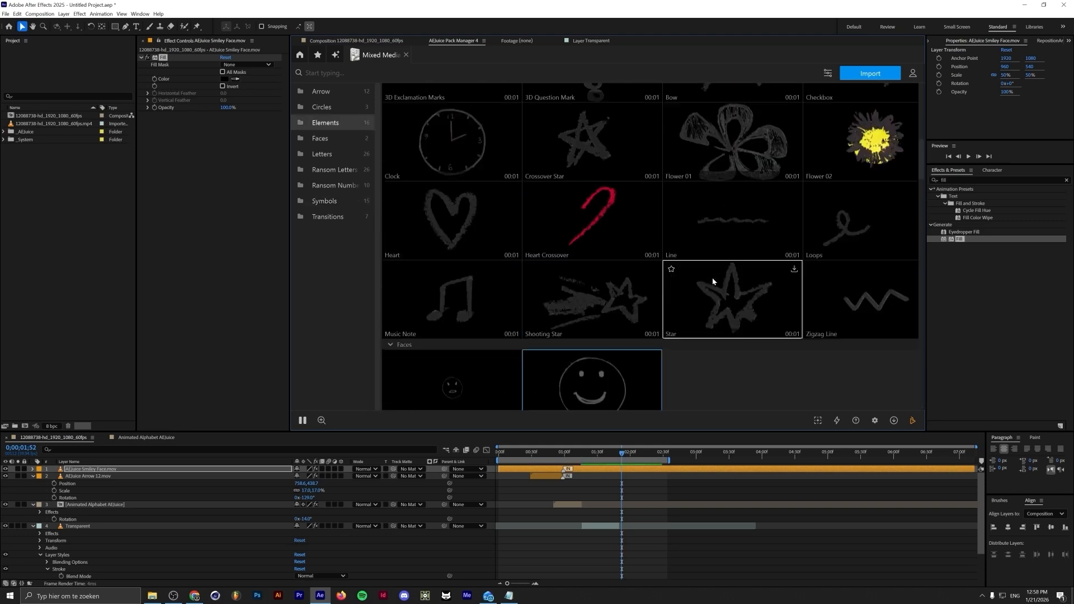
pyautogui.scroll(5, 711, 281)
pyautogui.scroll(-11, 712, 281)
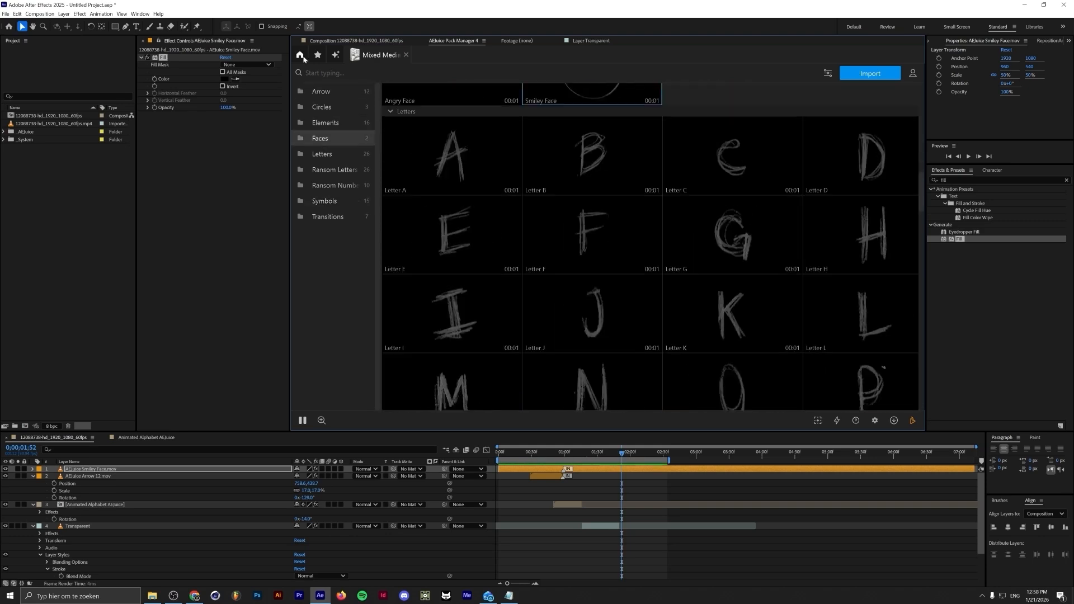
pyautogui.click(300, 55)
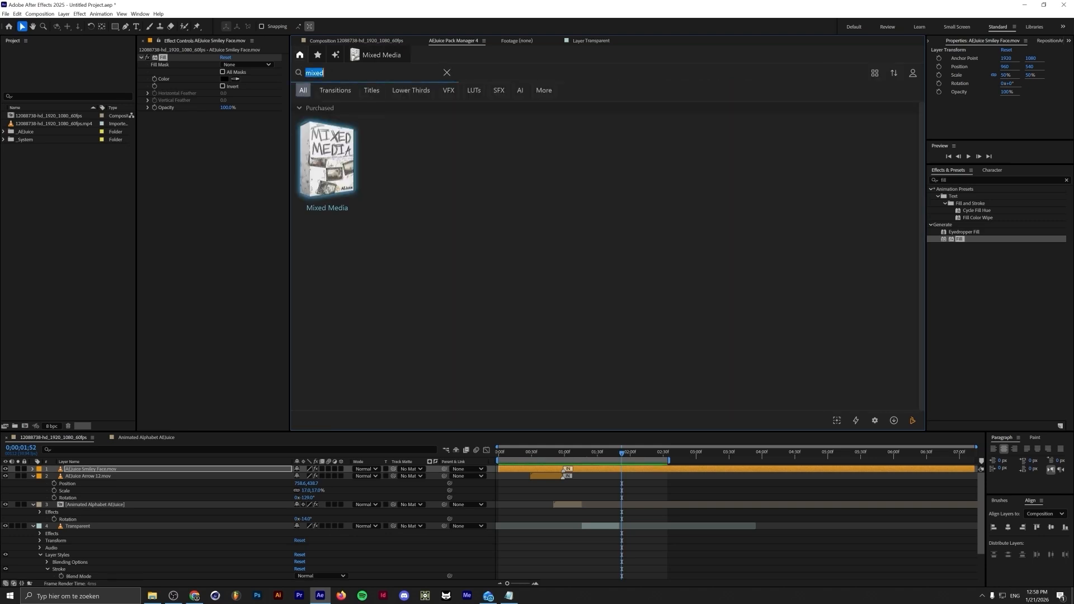
pyautogui.write('scrib')
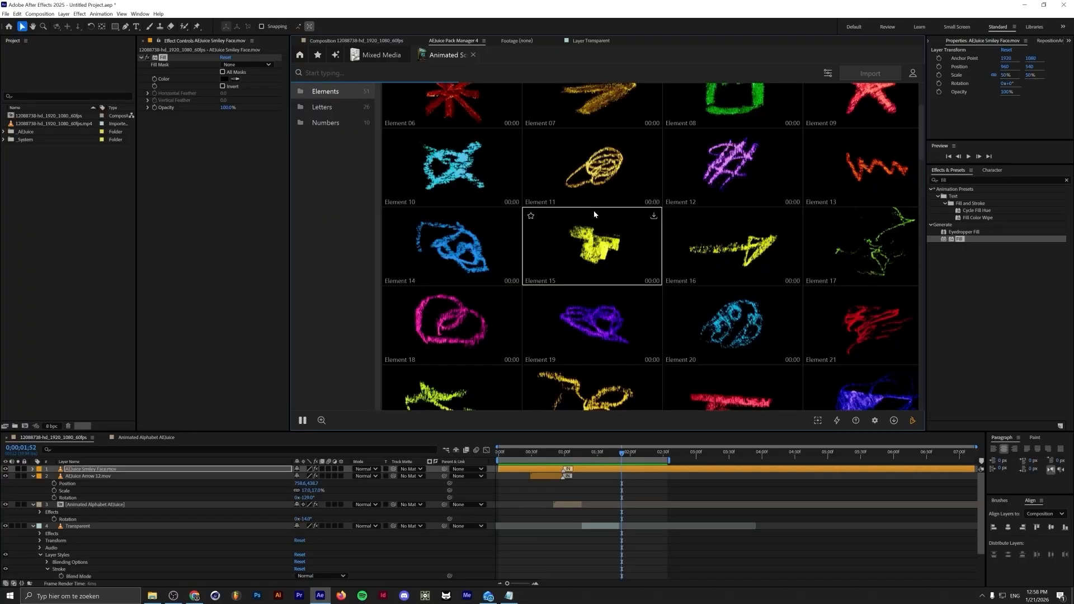
pyautogui.scroll(-3, 570, 254)
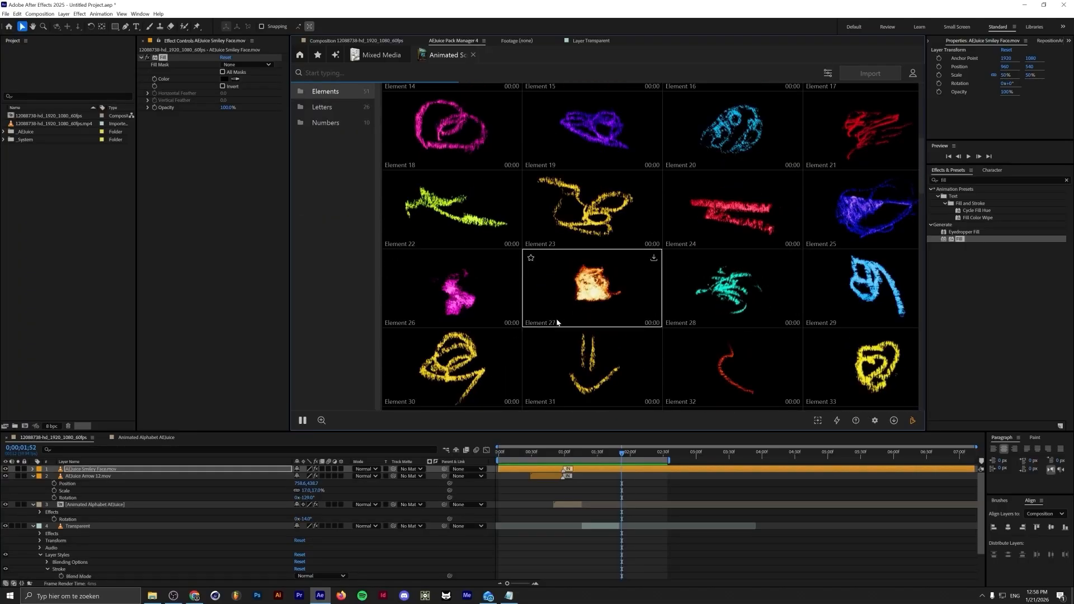
pyautogui.scroll(-2, 557, 323)
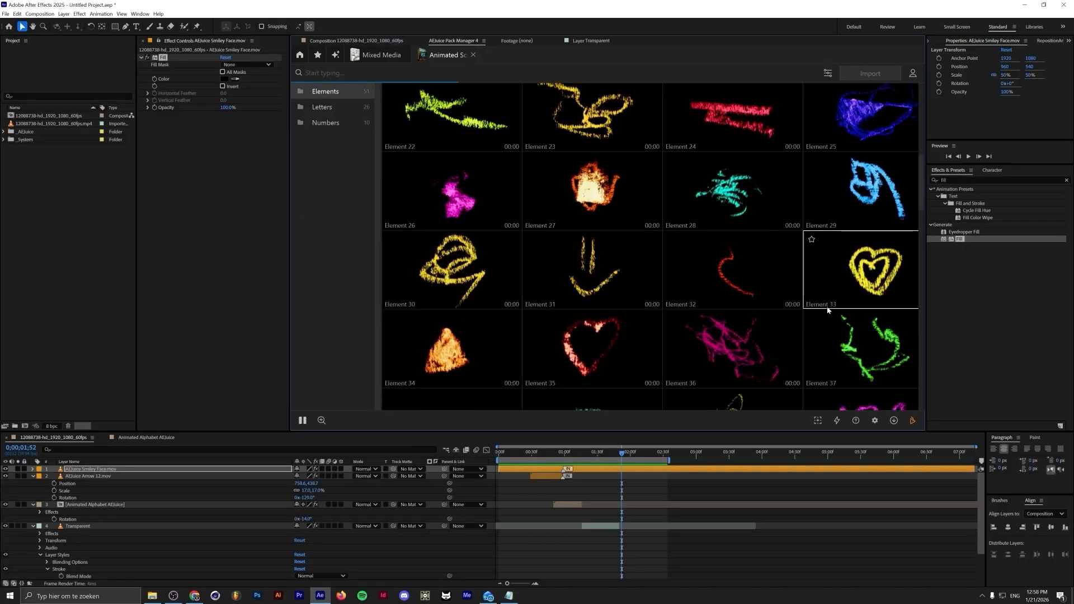
pyautogui.scroll(6, 636, 287)
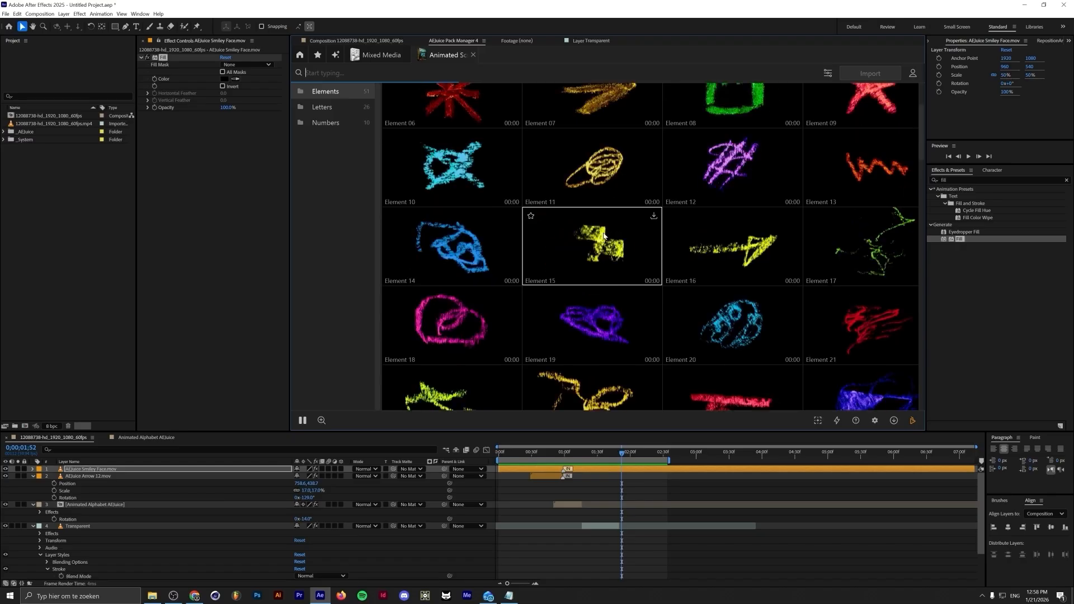
pyautogui.doubleClick(600, 257)
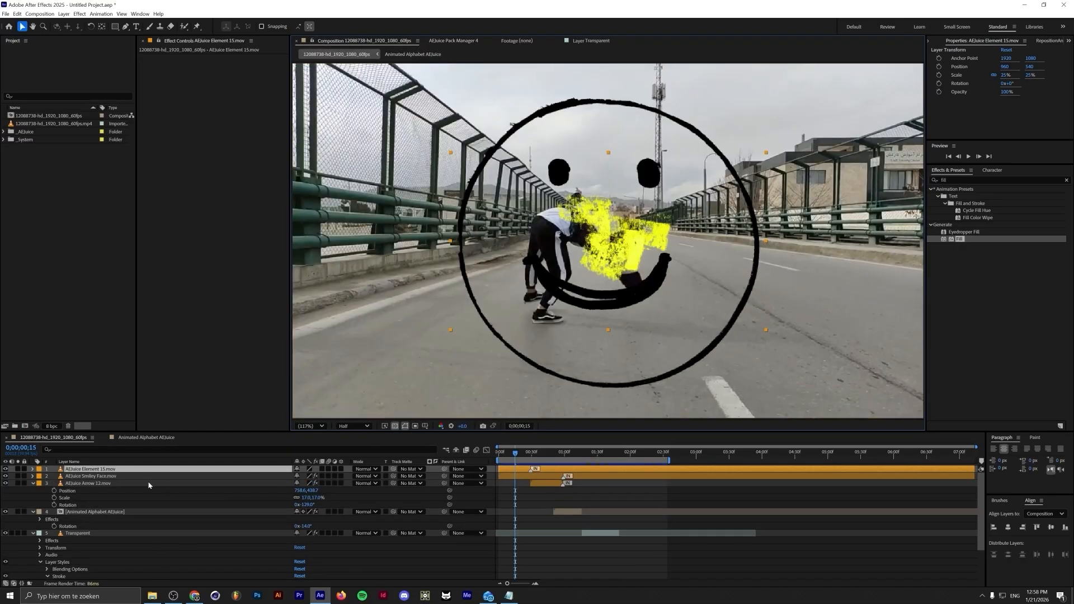
# Scale down the smiley face layer and move it above the scribble layer
pyautogui.click(144, 477)
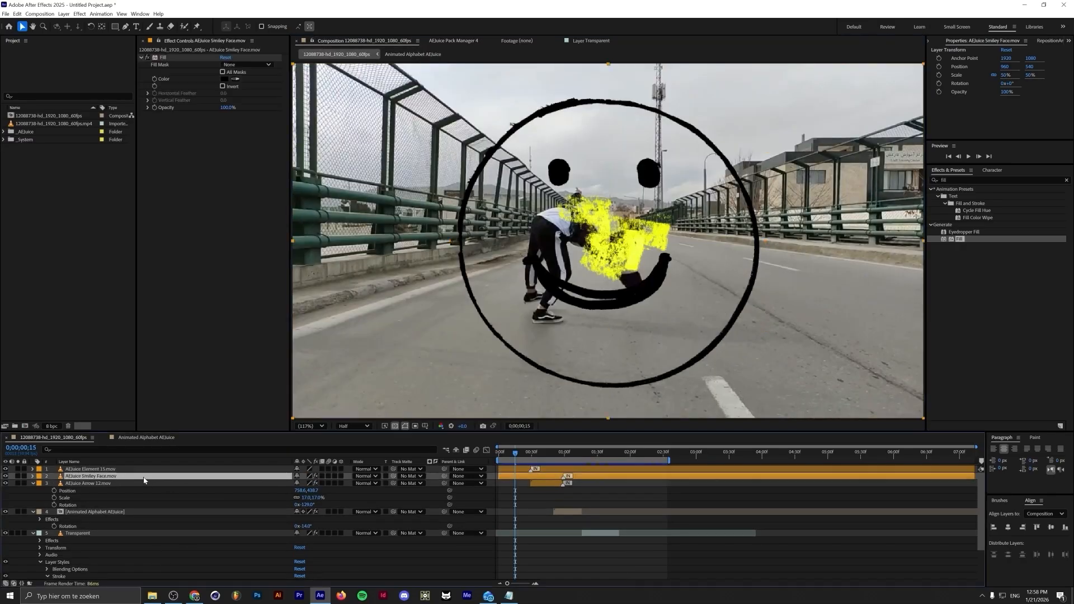
pyautogui.press('s')
pyautogui.moveTo(315, 483); pyautogui.dragTo(302, 485)
pyautogui.moveTo(205, 479); pyautogui.dragTo(210, 465)
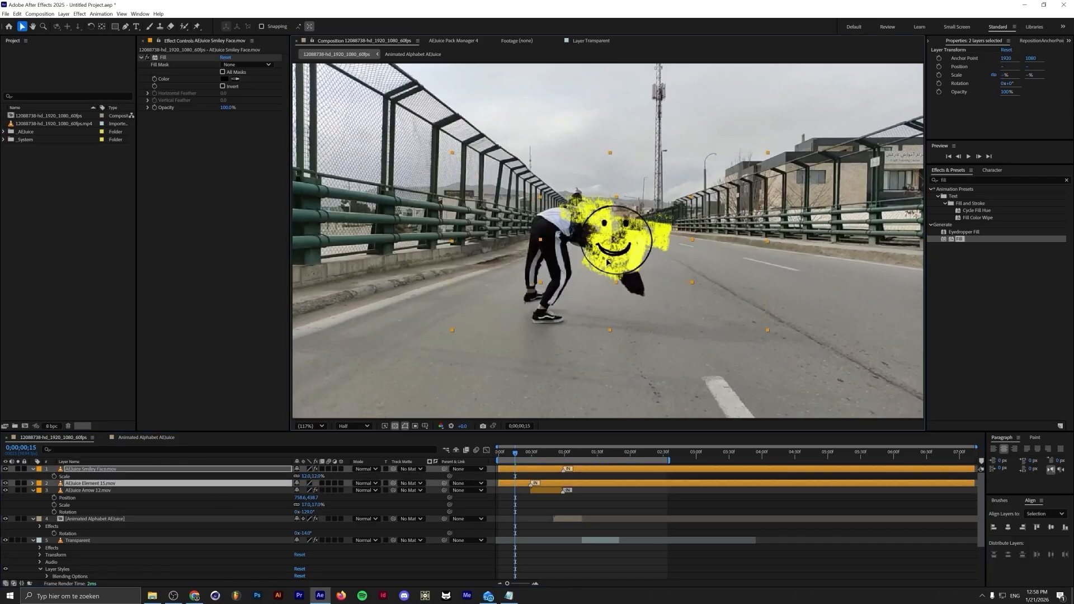
# Move both head layers to start at the current frame and position them over the dancer's head
pyautogui.click(590, 453)
pyautogui.moveTo(593, 455); pyautogui.dragTo(626, 451)
pyautogui.press('[')
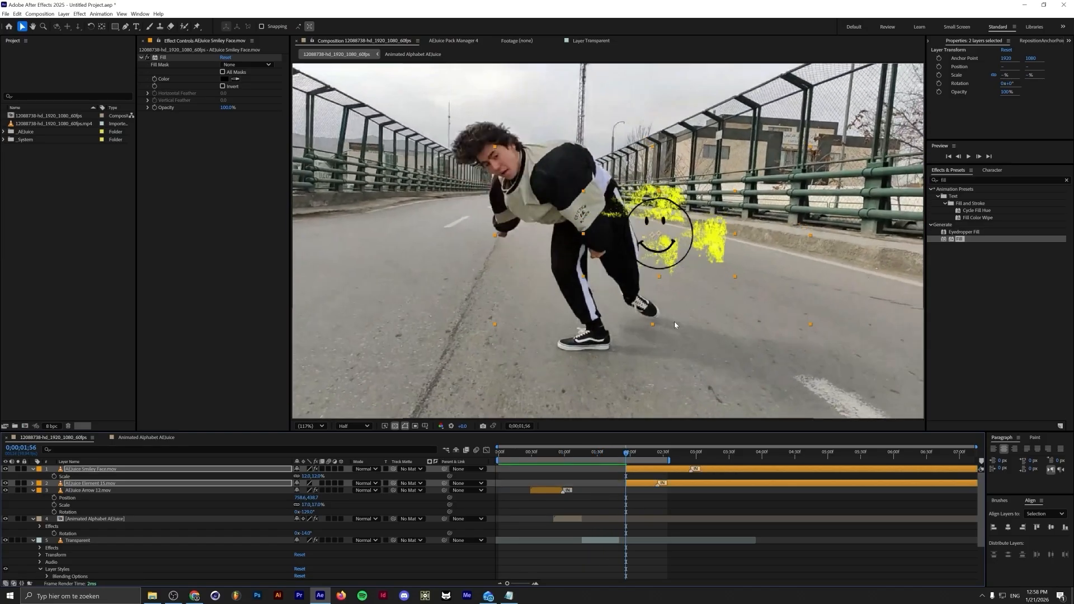
pyautogui.moveTo(666, 255); pyautogui.dragTo(505, 185)
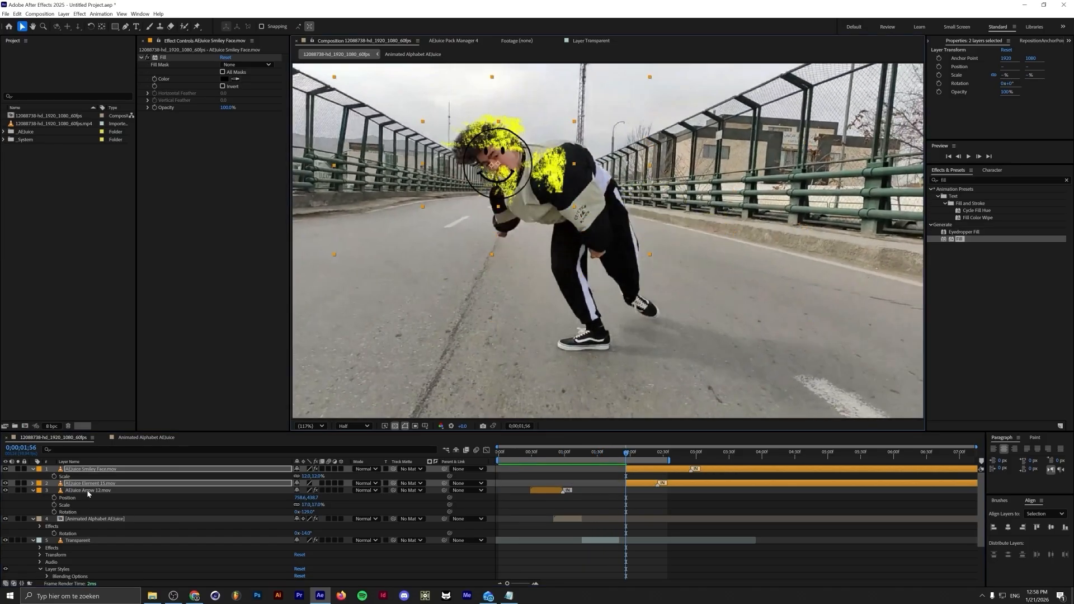
# Rotate the layers to about -31° and set position, scale and rotation keyframes on both
pyautogui.press('p')
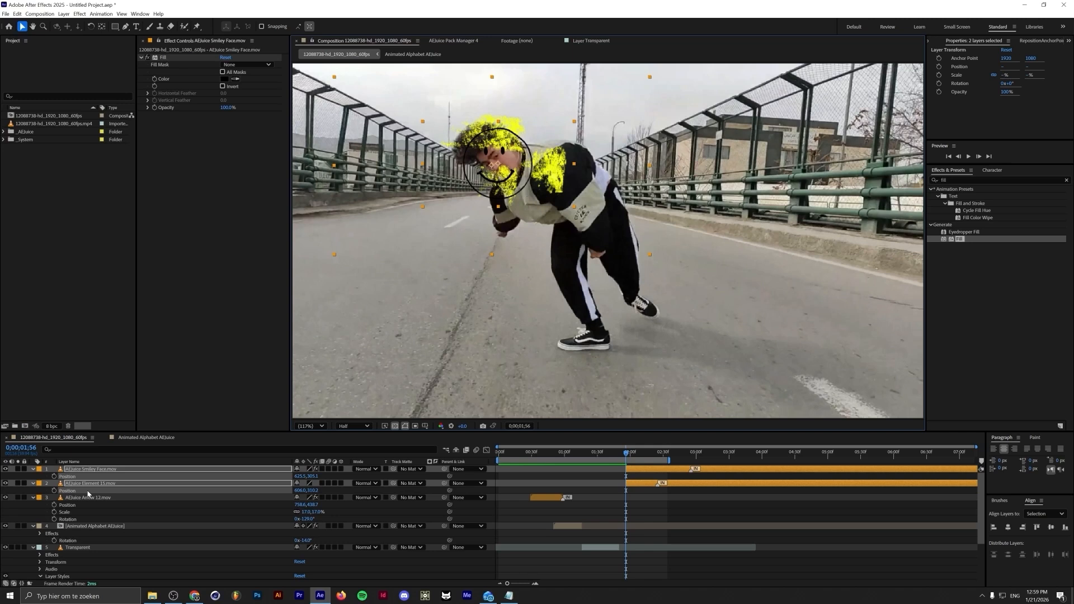
pyautogui.hotkey('shift', 'r')
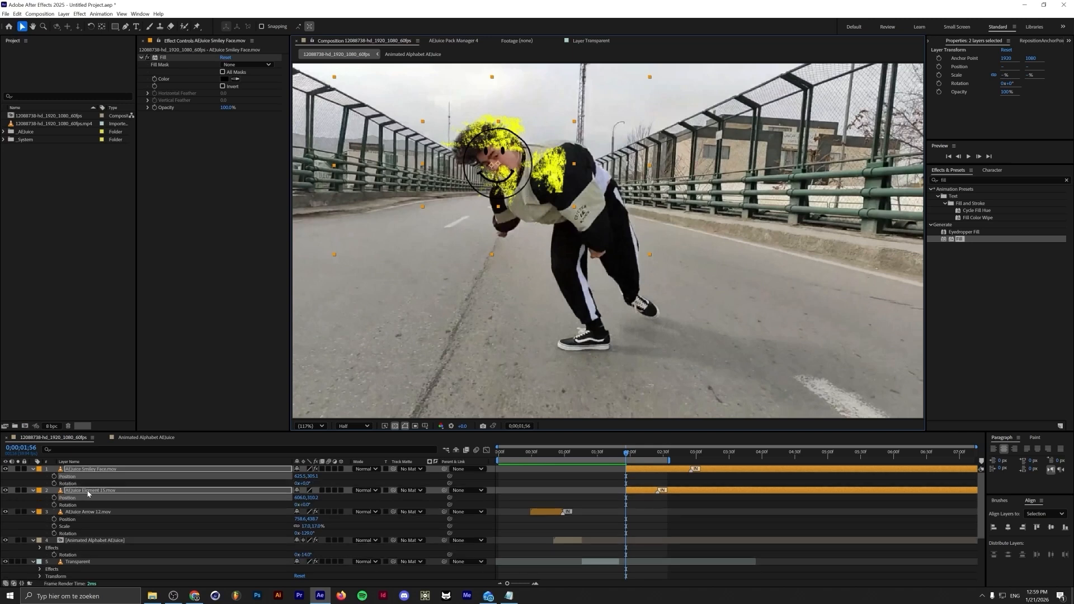
pyautogui.hotkey('shift', 's')
pyautogui.moveTo(306, 490); pyautogui.dragTo(292, 489)
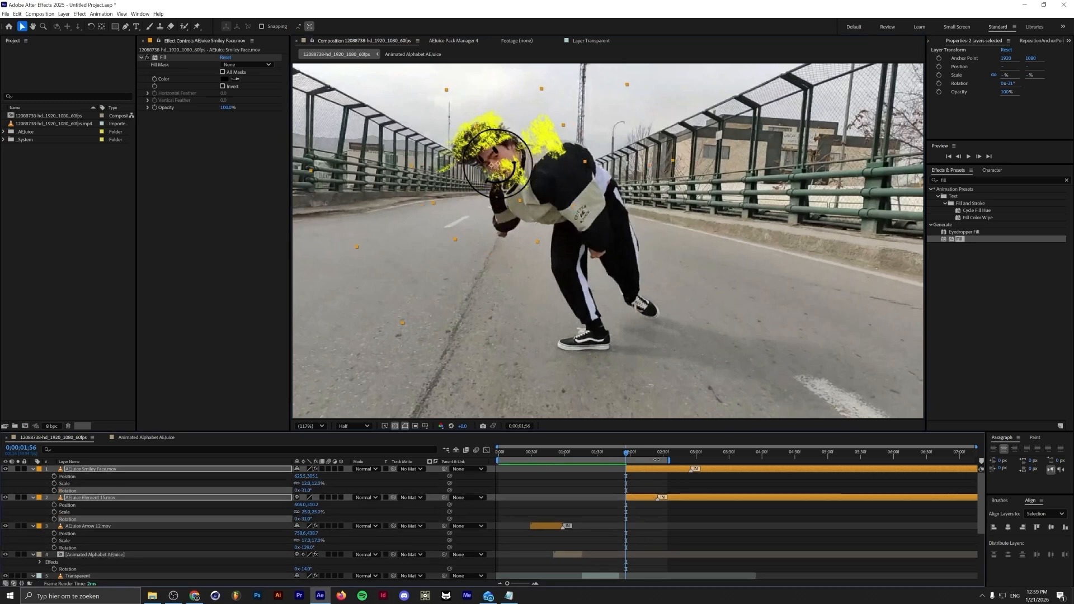
pyautogui.moveTo(626, 454); pyautogui.dragTo(628, 453)
pyautogui.click(54, 477)
pyautogui.click(54, 483)
pyautogui.click(54, 491)
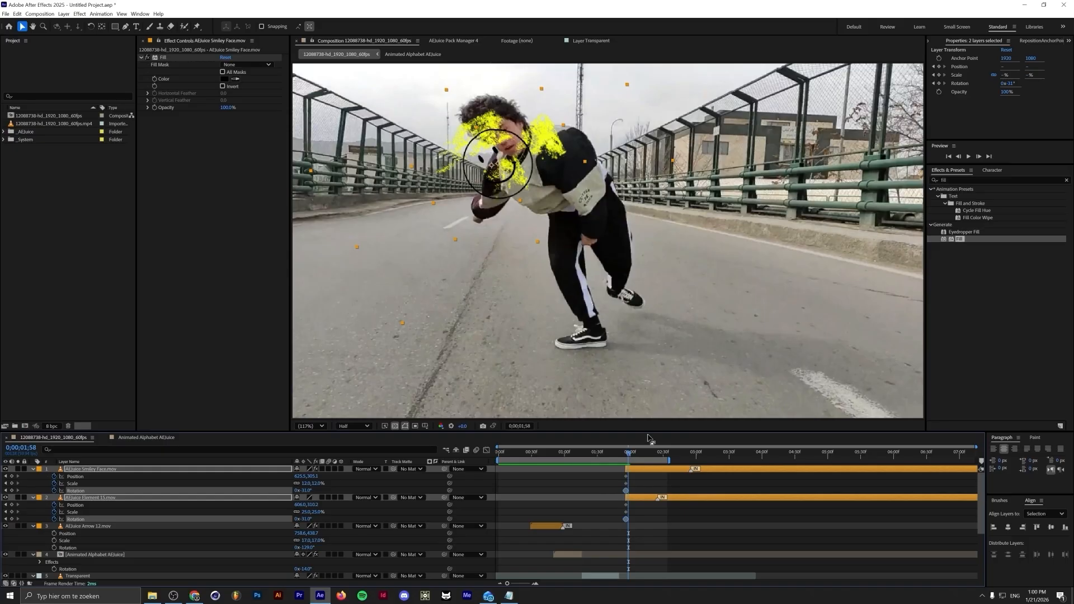
# Step forward one frame, move the elements onto the dancer's head and adjust the smiley's rotation
pyautogui.press('pagedown')
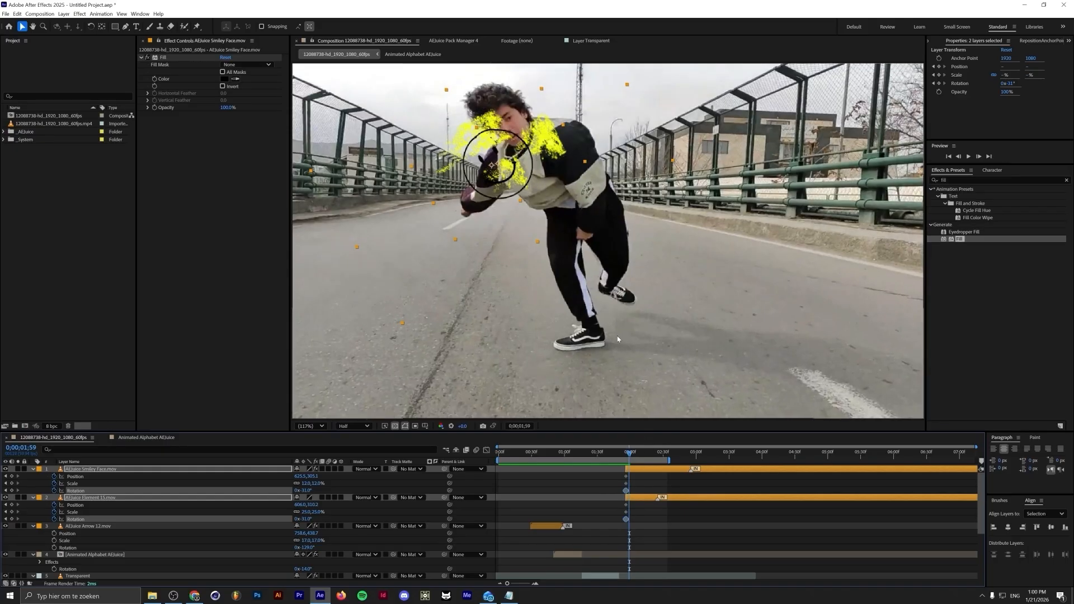
pyautogui.moveTo(499, 150); pyautogui.dragTo(516, 113)
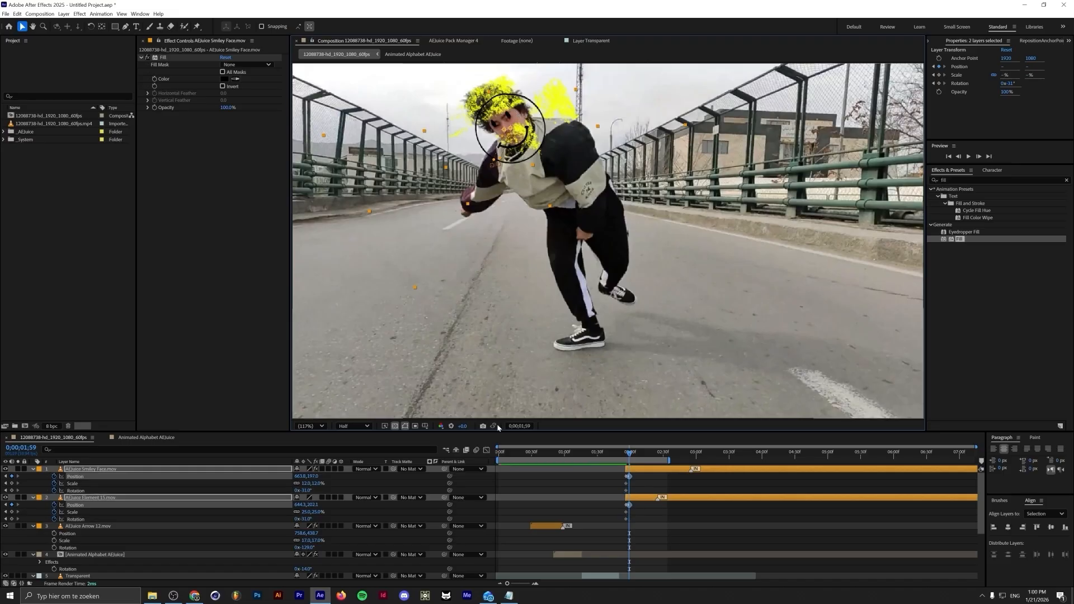
pyautogui.moveTo(303, 490); pyautogui.dragTo(311, 489)
pyautogui.click(681, 527)
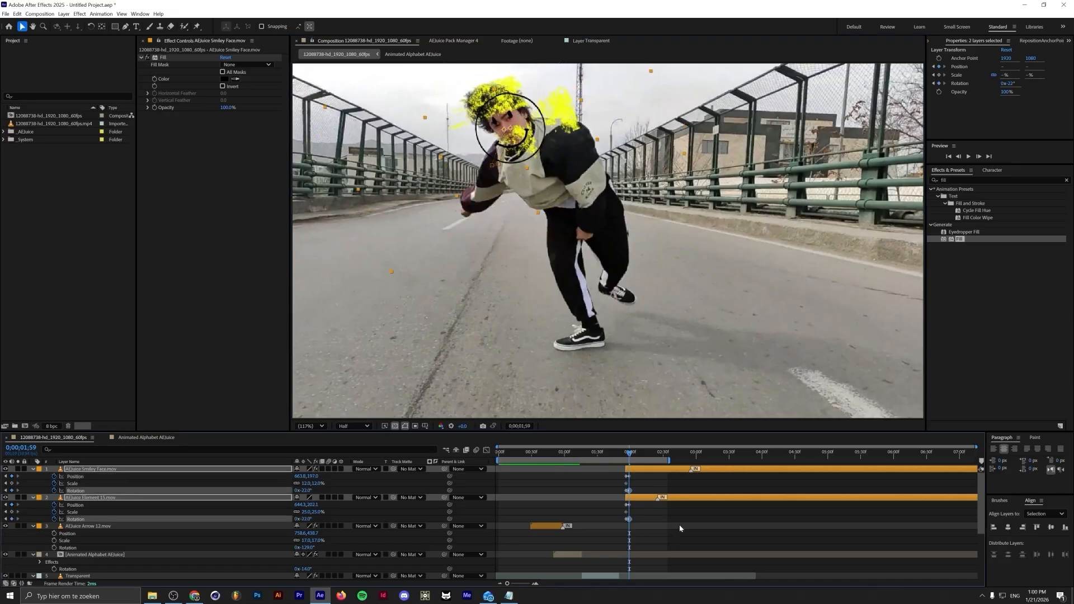
pyautogui.hotkey('ctrl', 'z')
pyautogui.hotkey('ctrl', 'shift', 'z')
# Step forward three frames, reposition the elements over the head, adjust rotation and set scale to 10%
pyautogui.press('pagedown')
pyautogui.press('pagedown')
pyautogui.press('pagedown')
pyautogui.press('pagedown')
pyautogui.press('pagedown')
pyautogui.moveTo(509, 127); pyautogui.dragTo(522, 100)
pyautogui.moveTo(302, 491); pyautogui.dragTo(310, 491)
pyautogui.click(307, 483)
pyautogui.write('10')
pyautogui.press('Return')
# Step forward three frames and reposition the elements over the head, adjusting rotation
pyautogui.press('pagedown')
pyautogui.press('pagedown')
pyautogui.press('pagedown')
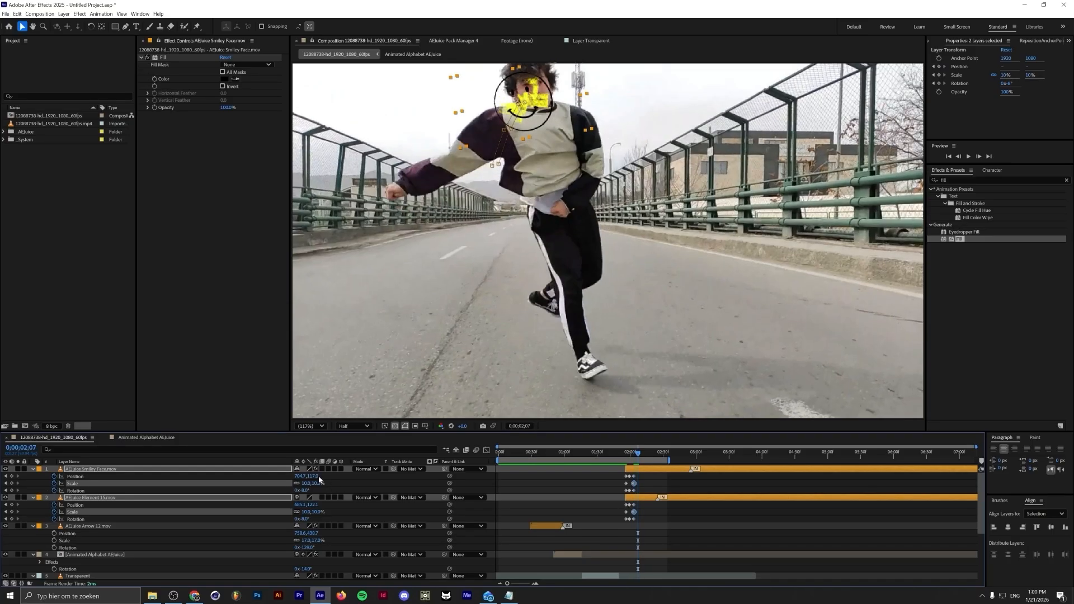
pyautogui.moveTo(536, 100); pyautogui.dragTo(548, 90)
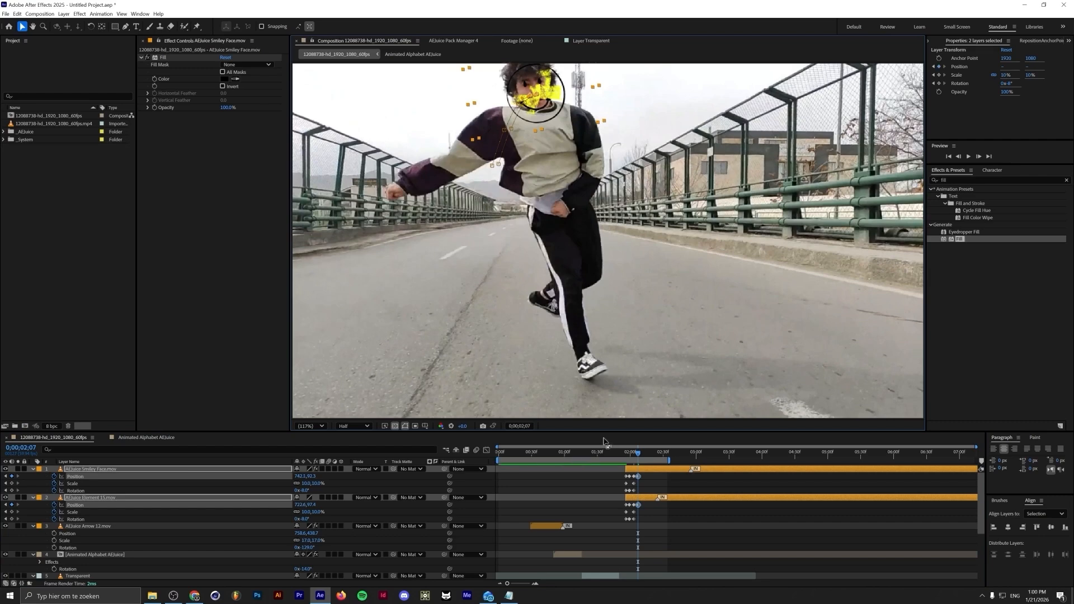
pyautogui.moveTo(302, 490); pyautogui.dragTo(309, 489)
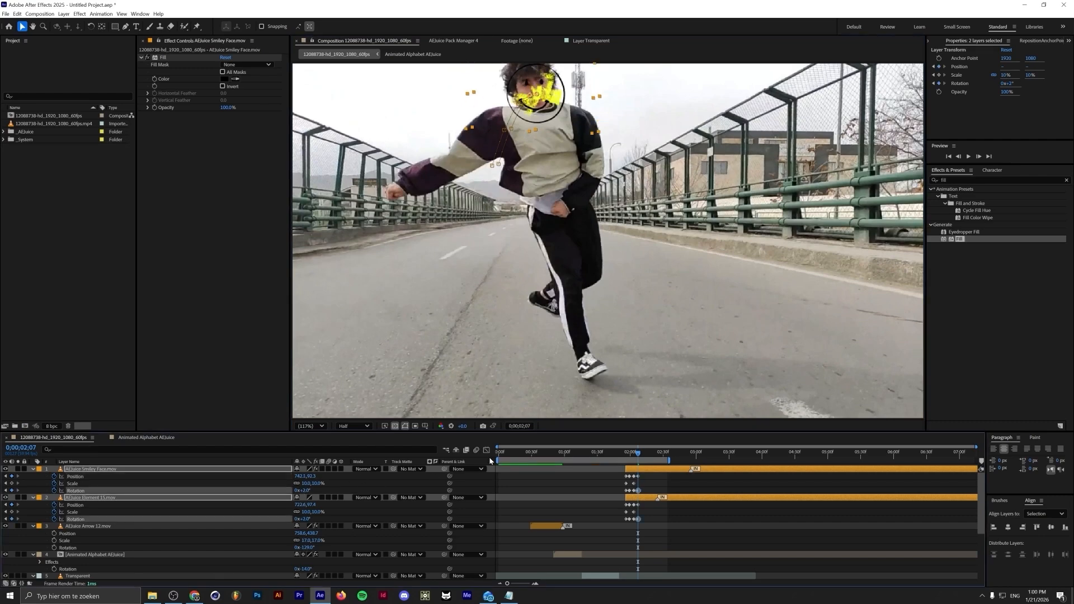
# Advance three more frames, follow the head with the elements and tweak the scribble's rotation
pyautogui.press('pagedown')
pyautogui.press('pagedown')
pyautogui.press('pagedown')
pyautogui.press('pagedown')
pyautogui.moveTo(544, 101); pyautogui.dragTo(567, 112)
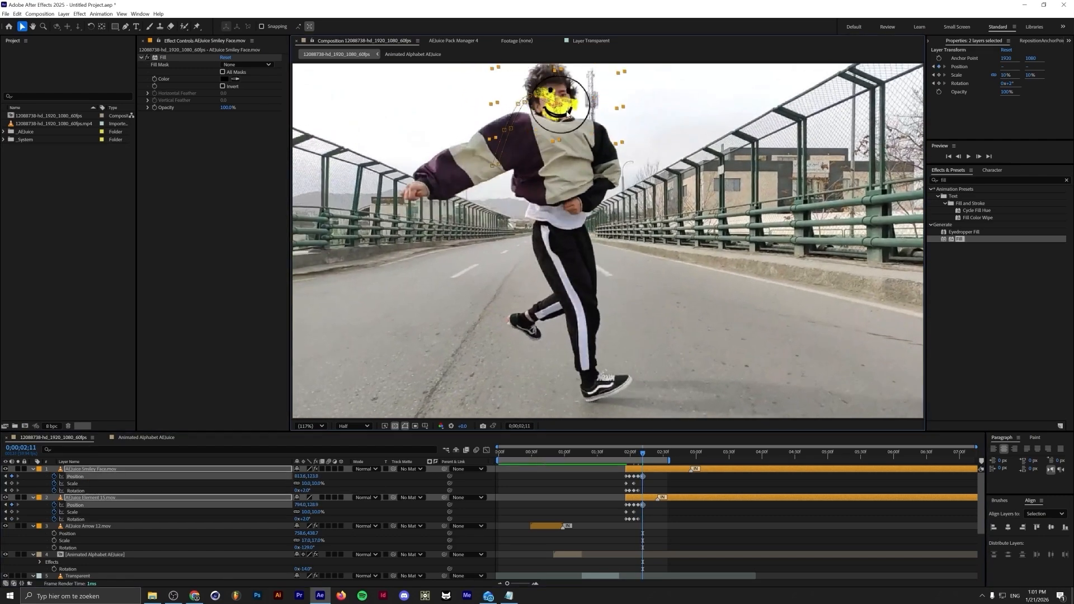
pyautogui.moveTo(308, 519); pyautogui.dragTo(302, 519)
# Advance another three frames, move the elements onto the head and adjust the scribble's rotation again
pyautogui.press('pagedown')
pyautogui.press('pagedown')
pyautogui.press('pagedown')
pyautogui.press('pagedown')
pyautogui.moveTo(575, 106); pyautogui.dragTo(593, 120)
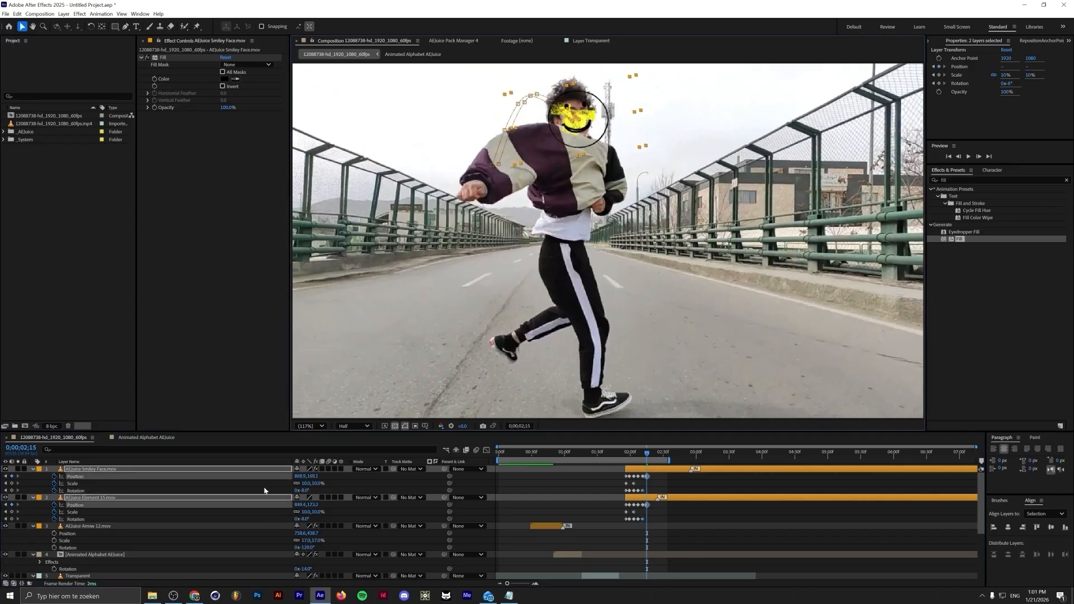
pyautogui.moveTo(306, 519); pyautogui.dragTo(310, 519)
# Select all the tracking keyframes and convert them to hold keyframes
pyautogui.moveTo(617, 474); pyautogui.dragTo(654, 526)
pyautogui.rightClick(646, 519)
pyautogui.moveTo(660, 513)
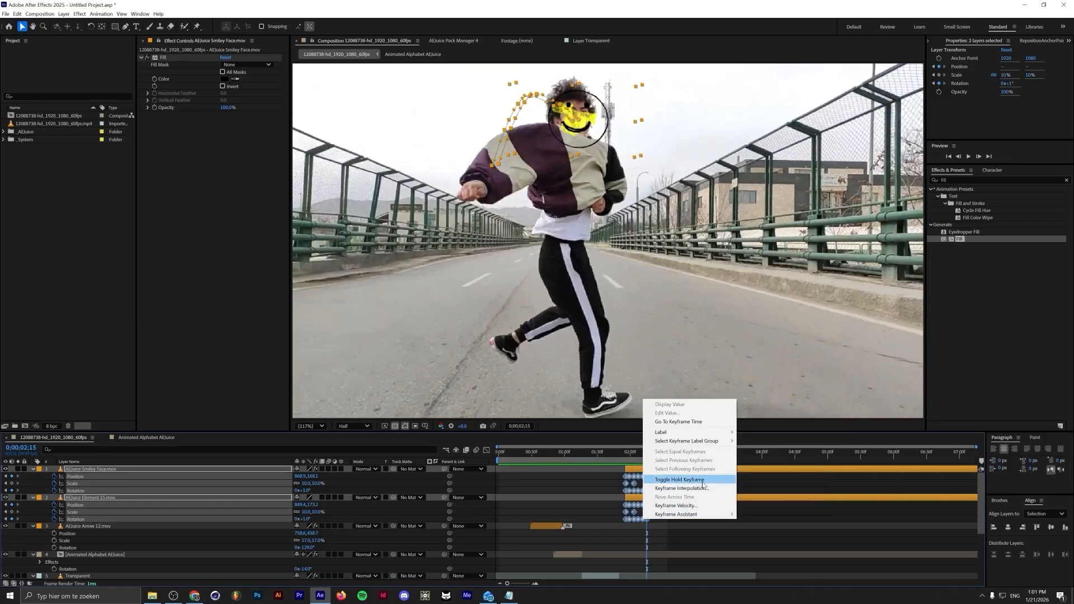
pyautogui.click(679, 480)
# Return to the start of the timeline, deselect everything and collapse the layer properties
pyautogui.moveTo(631, 459); pyautogui.dragTo(648, 457)
pyautogui.press('Home')
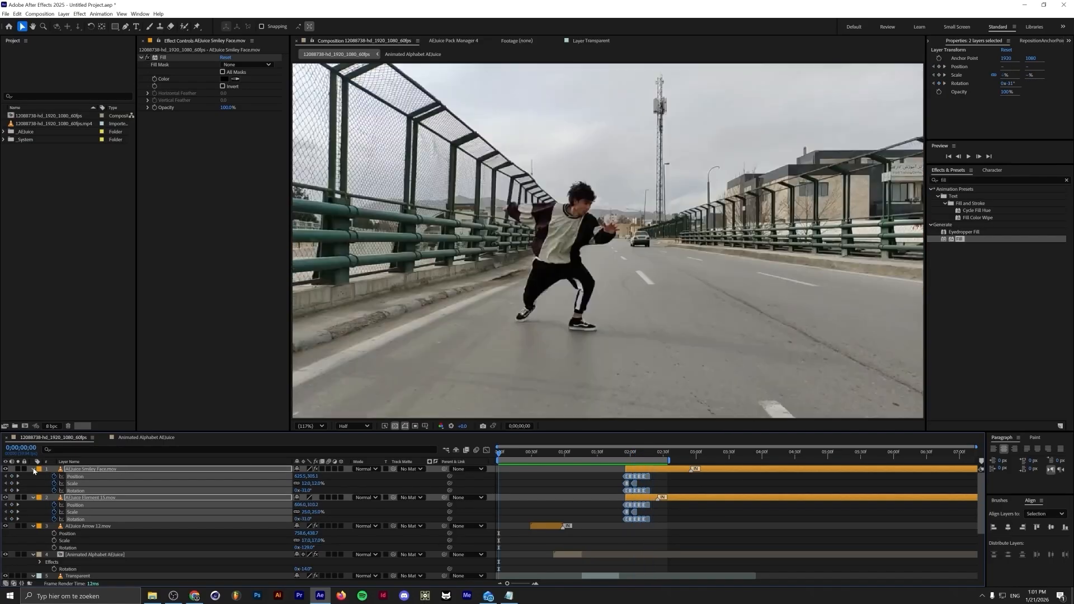
pyautogui.click(33, 469)
pyautogui.hotkey('ctrl', 'shift', 'a')
pyautogui.press('u')
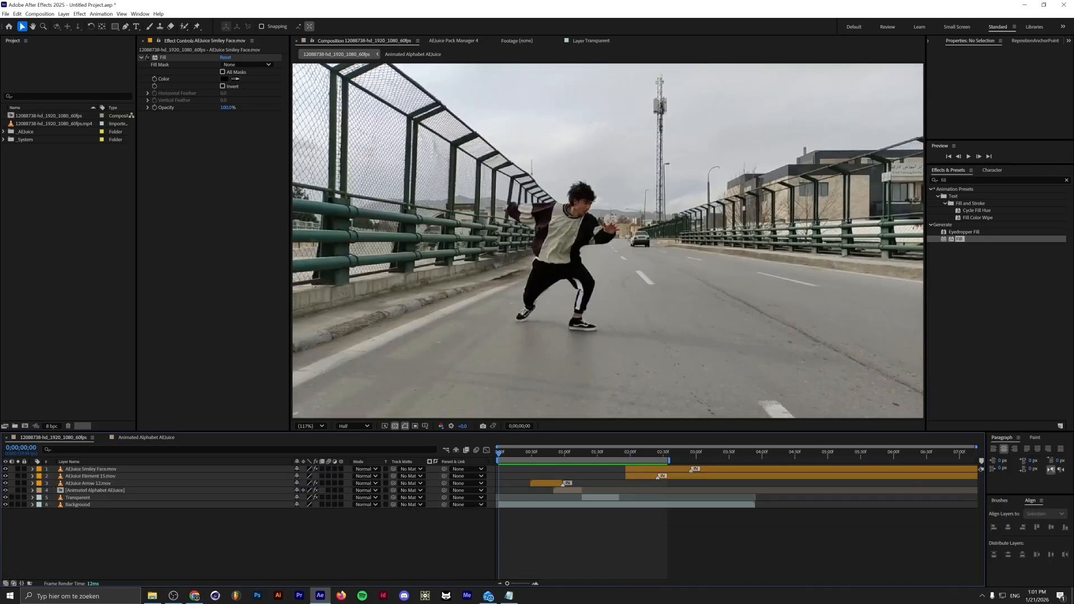
# Create a new adjustment layer
pyautogui.click(40, 14)
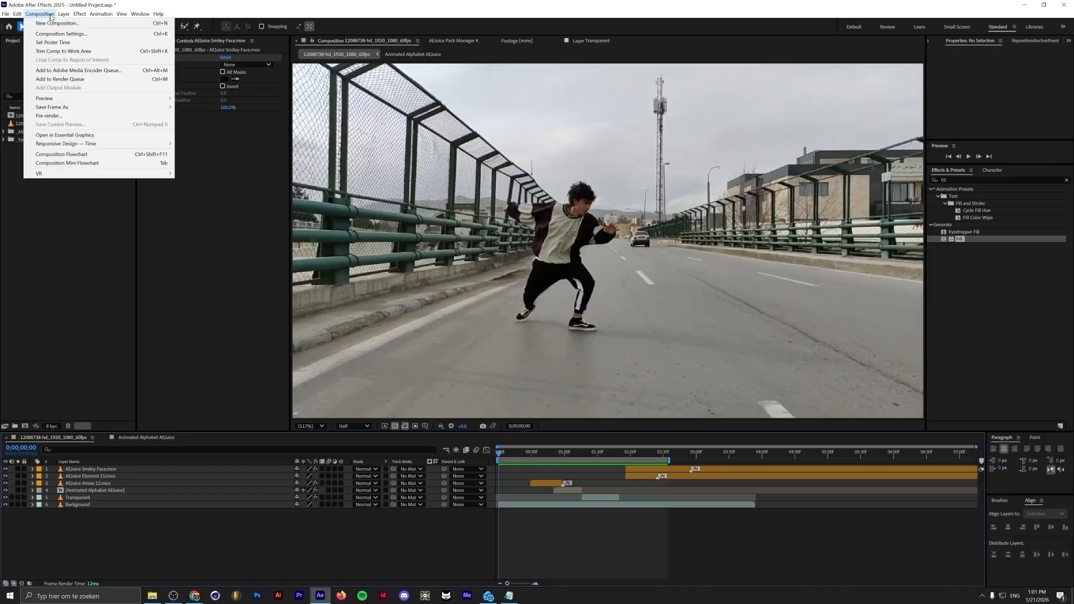
pyautogui.moveTo(64, 14)
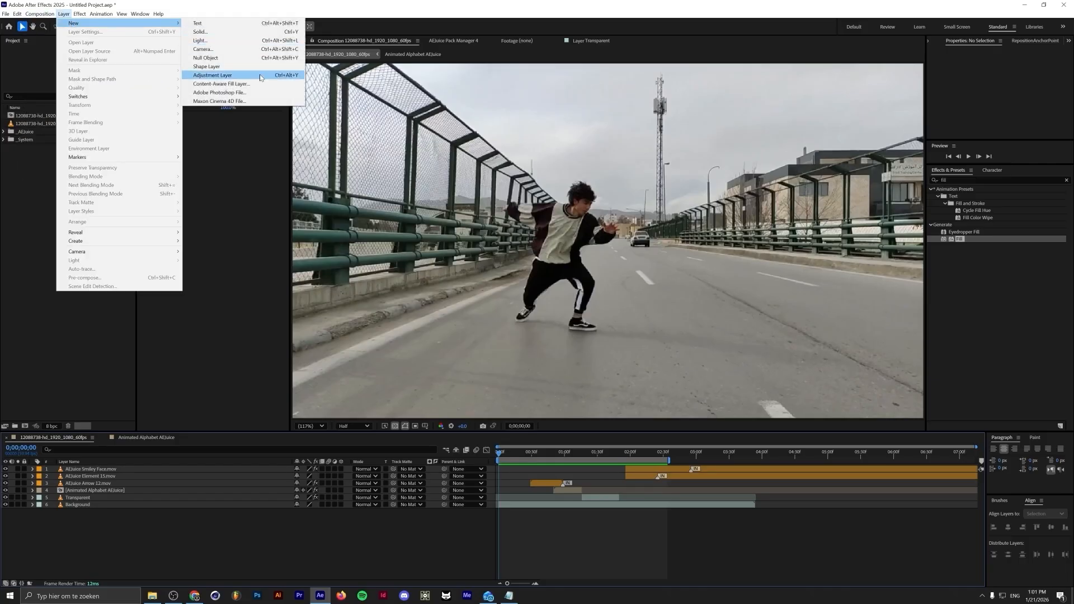
pyautogui.click(260, 77)
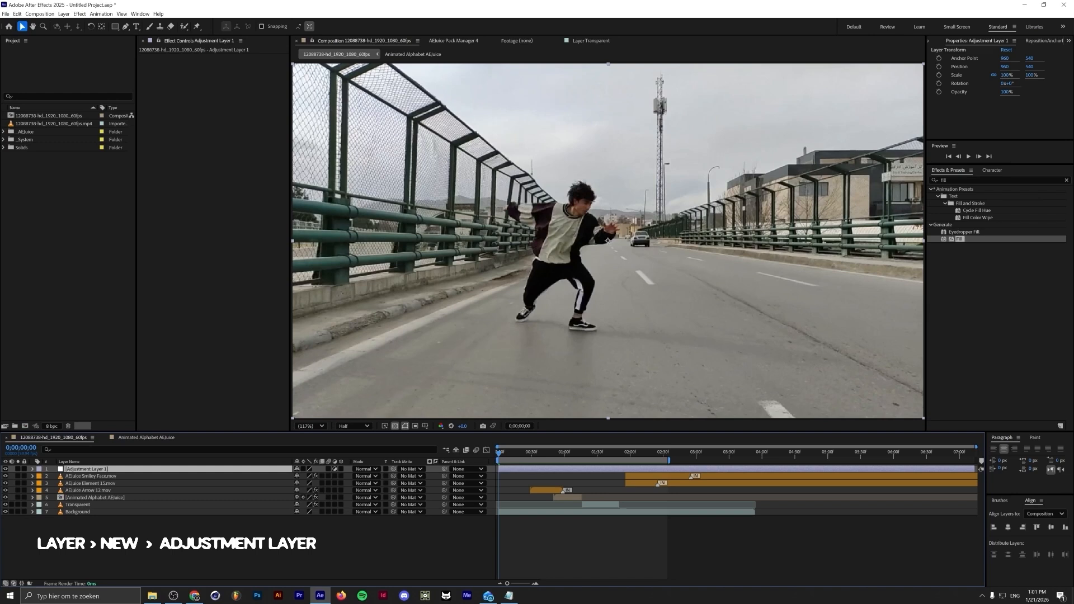
# Search the effects for poster and apply Posterize Time to the adjustment layer
pyautogui.click(1001, 179)
pyautogui.write('poster')
pyautogui.moveTo(963, 210); pyautogui.dragTo(224, 67)
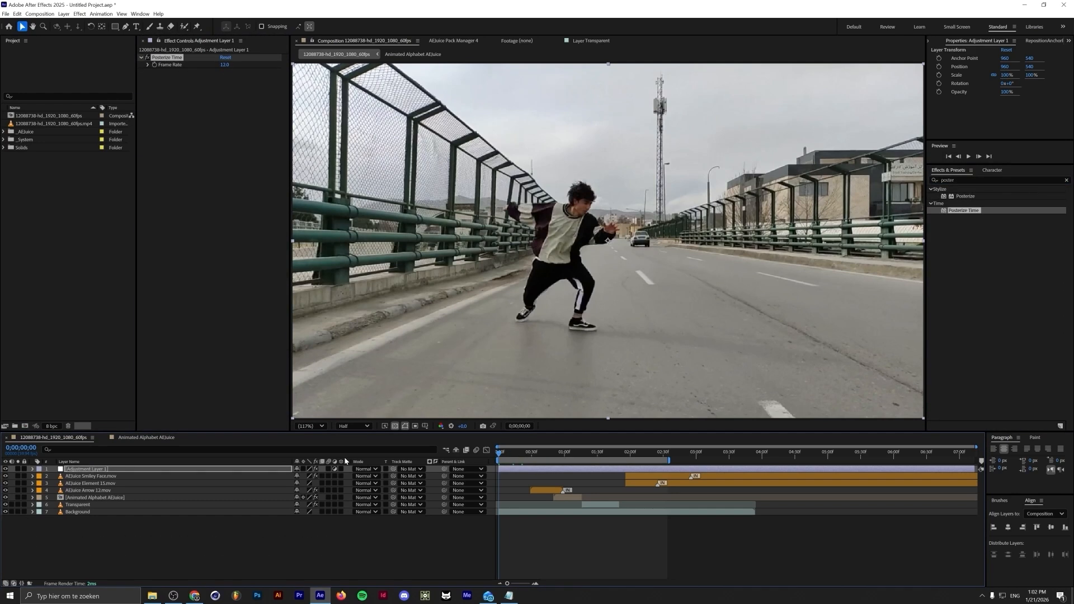
# Preview the composition with the posterized frame rate, then deselect the adjustment layer
pyautogui.press('space')
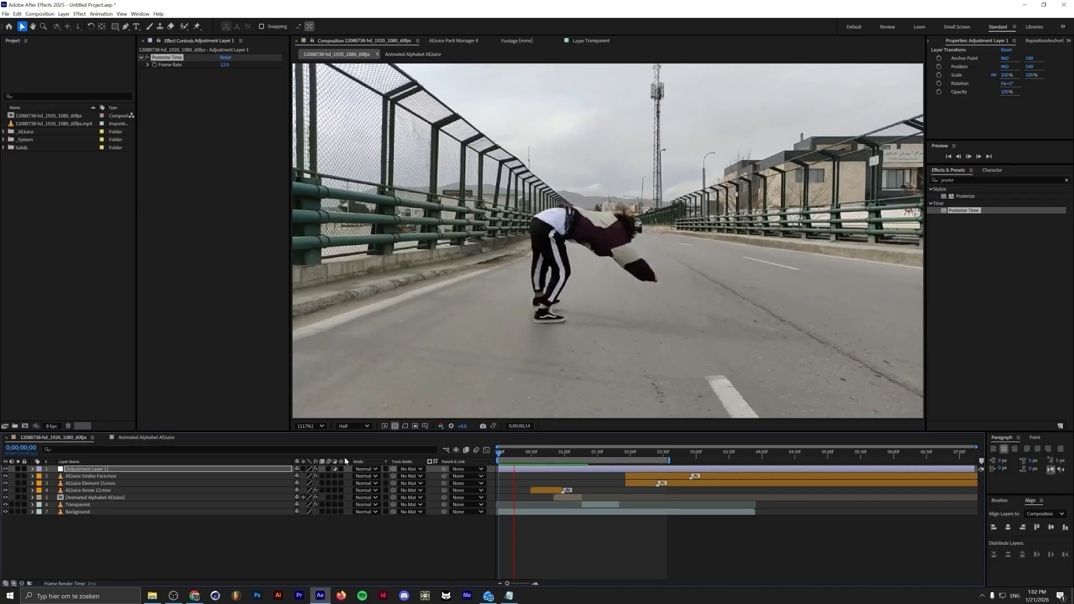
pyautogui.press('space')
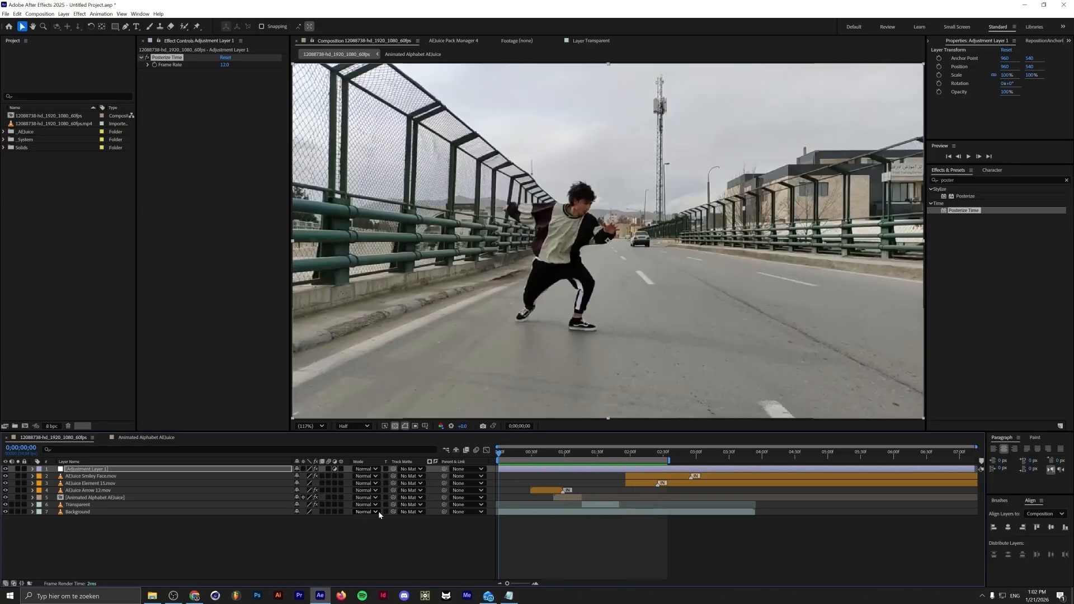
pyautogui.click(376, 531)
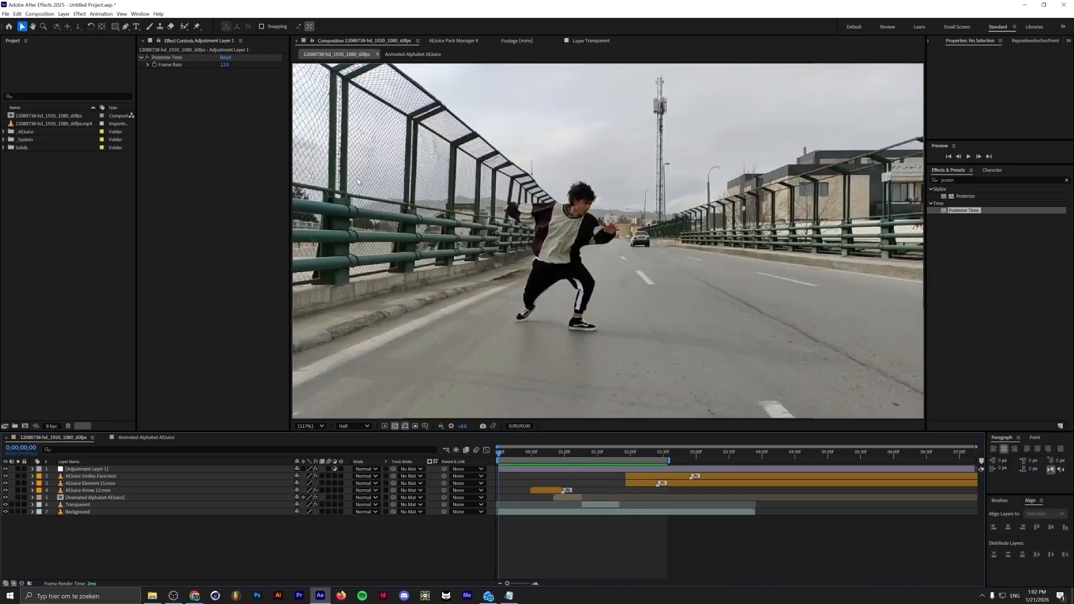
# In the AEJuice Pack Manager, search for film, open Film Textures and import Color Grain 03
pyautogui.click(451, 42)
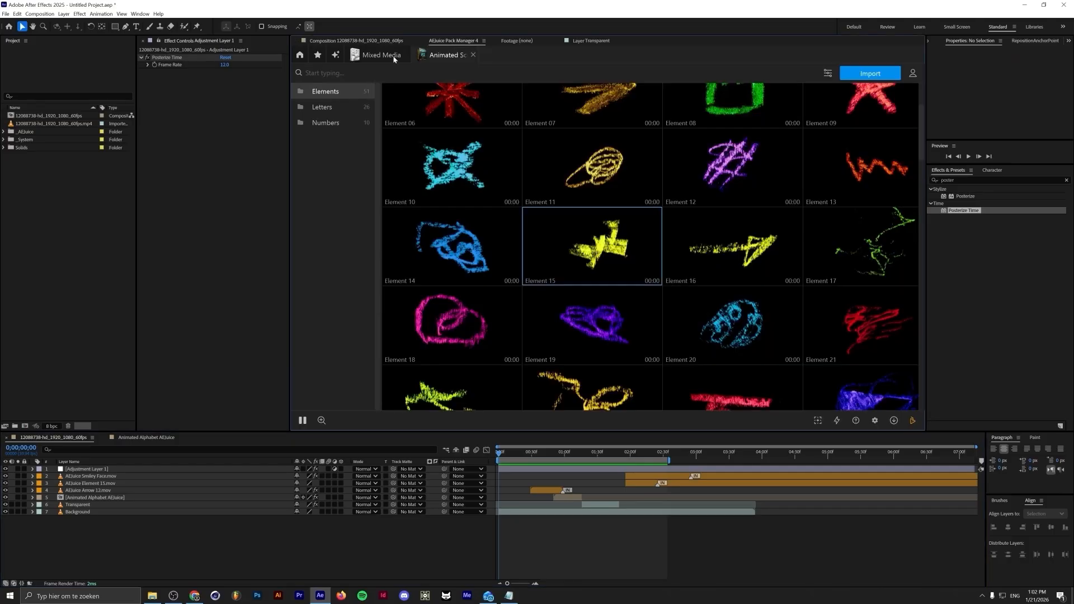
pyautogui.write('film')
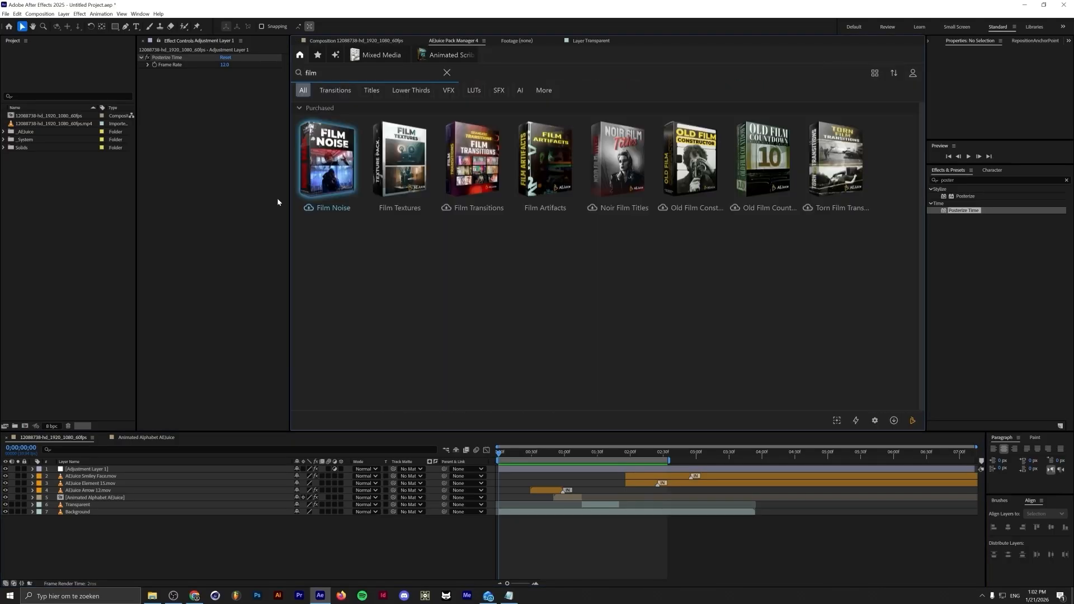
pyautogui.click(414, 166)
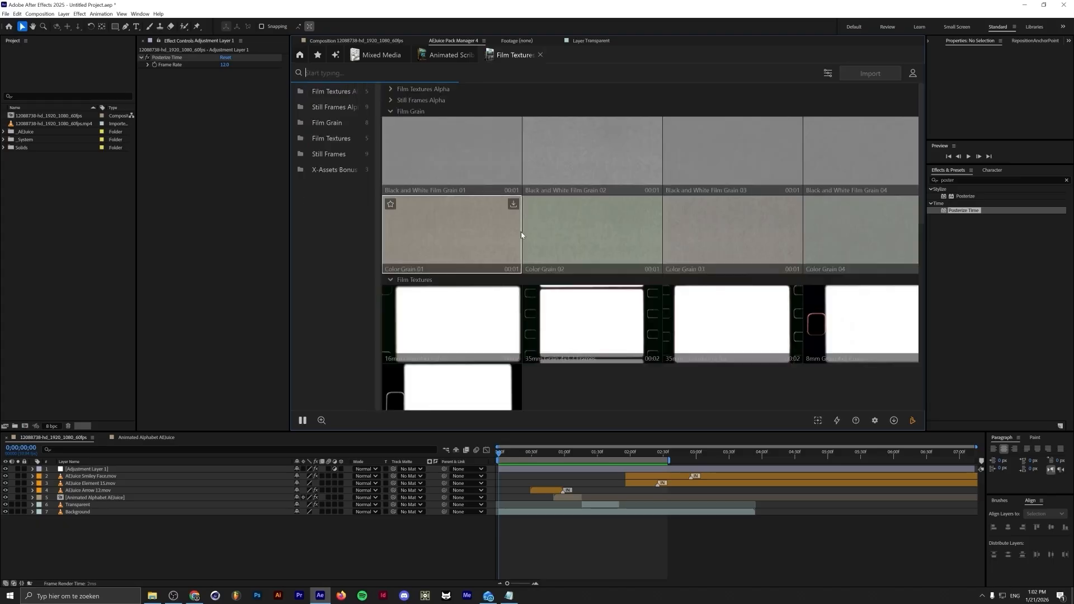
pyautogui.click(713, 231)
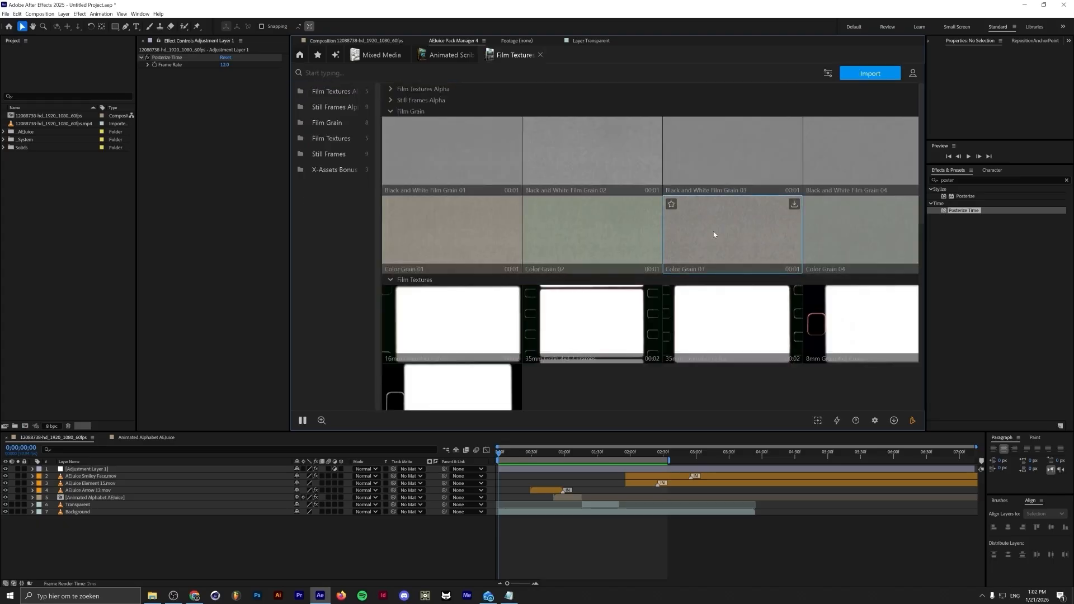
pyautogui.click(854, 76)
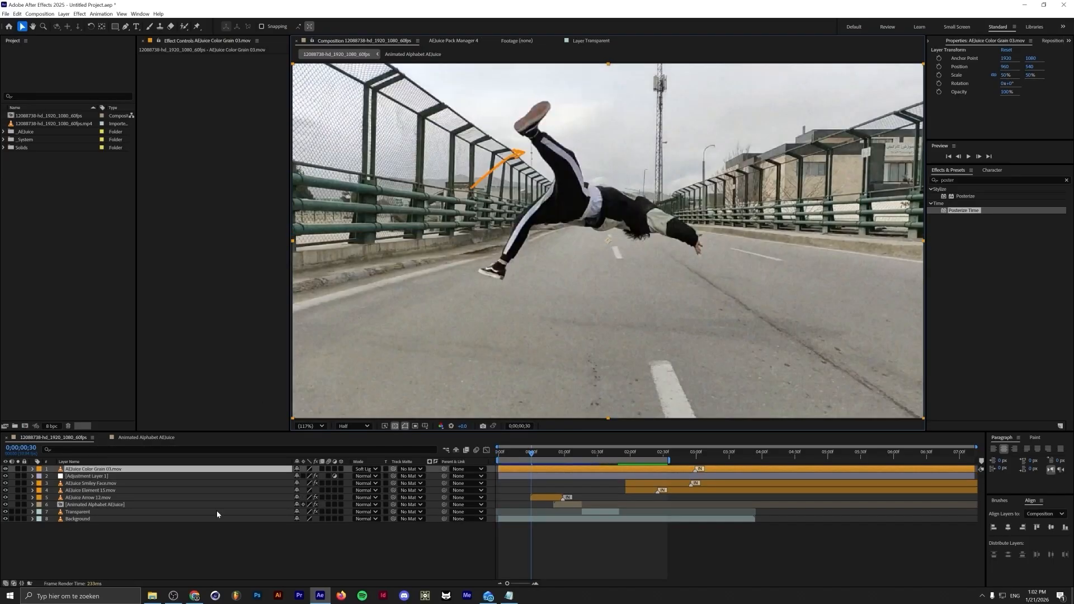
# Move the Color Grain 03 layer below the Animated Alphabet layer and preview the result
pyautogui.moveTo(127, 472); pyautogui.dragTo(130, 510)
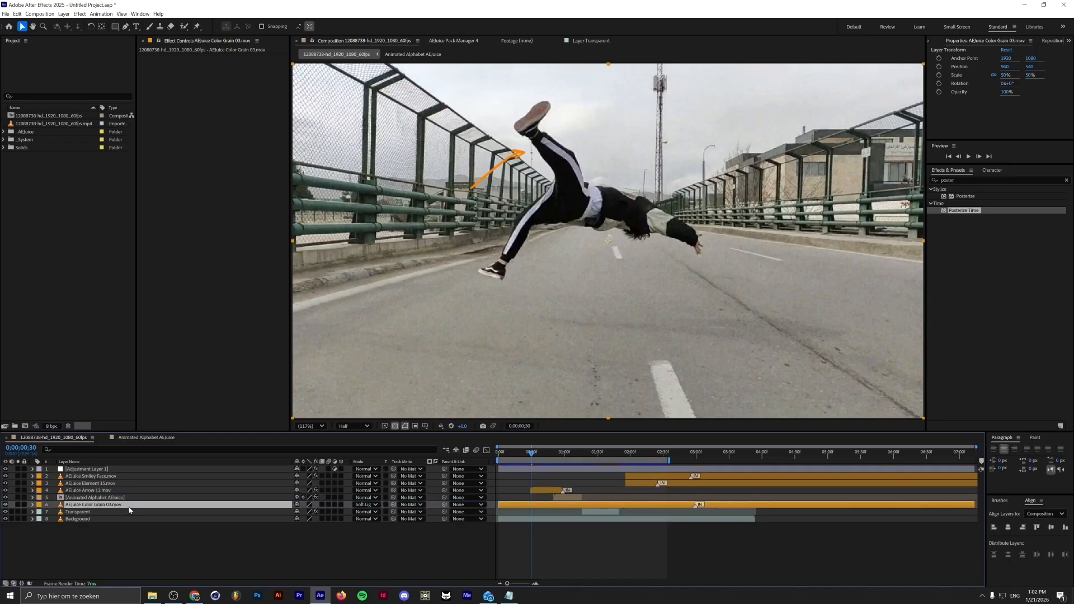
pyautogui.press('space')
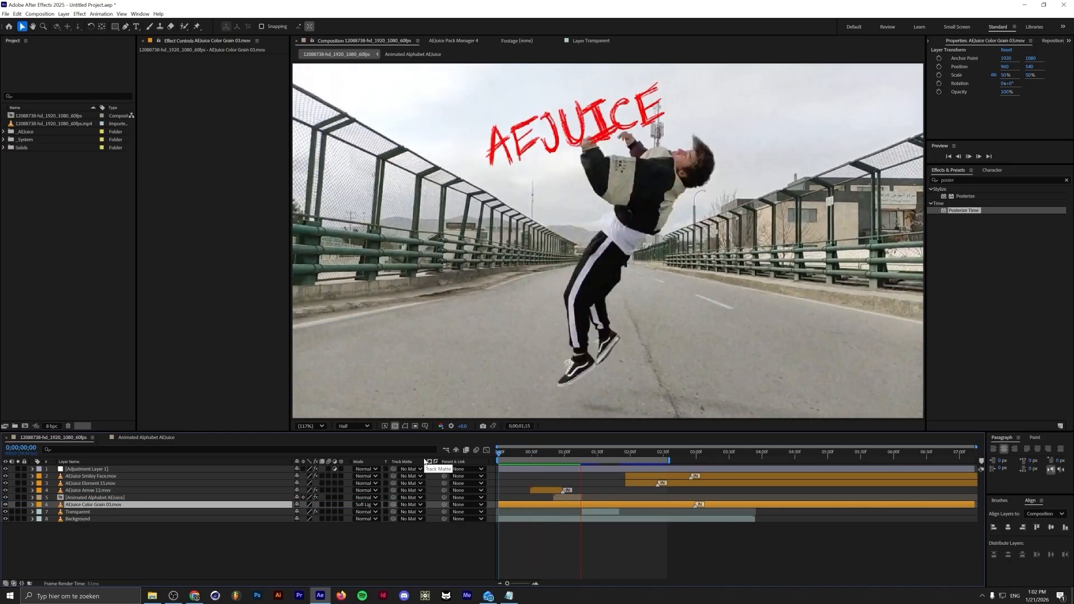